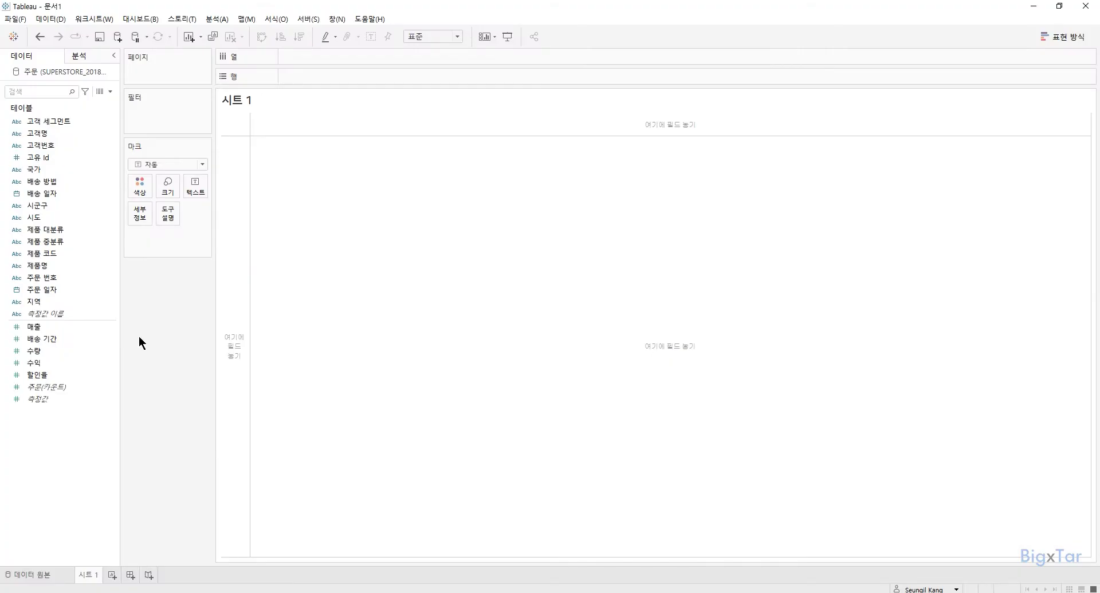
Add the 매출 measure to the rows shelf as a sum and inspect its underlying formula in place.
left_click(87, 327)
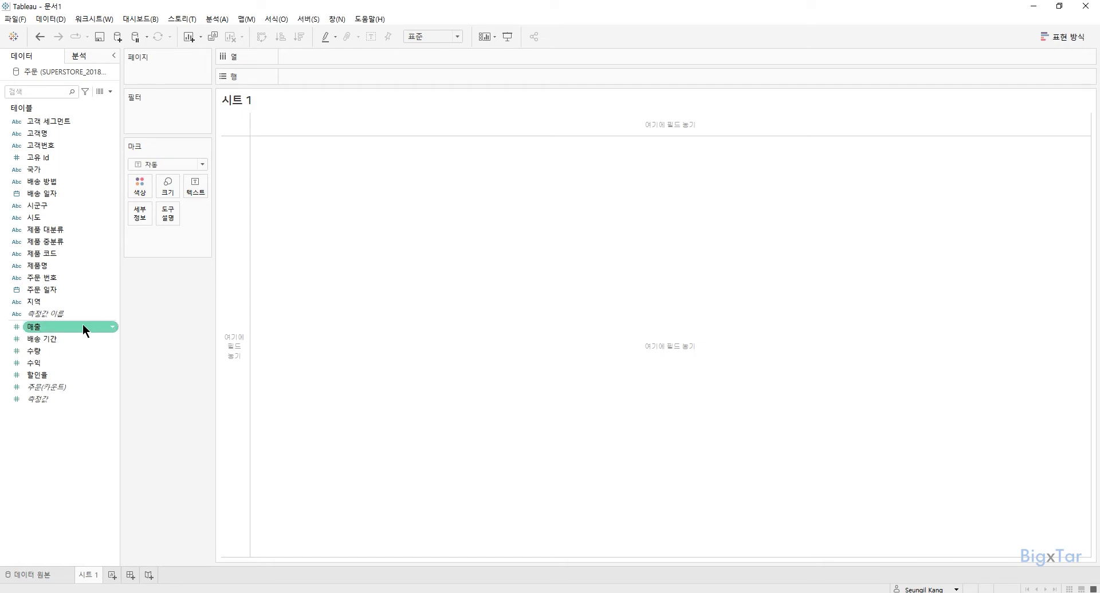
double_click(82, 325)
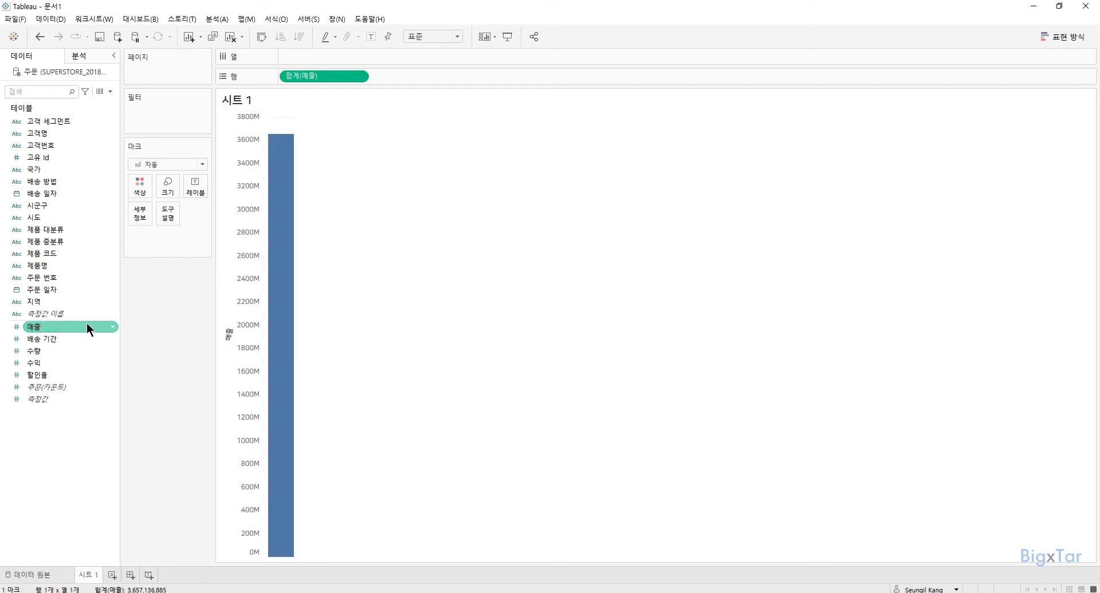
mouse_move(273, 194)
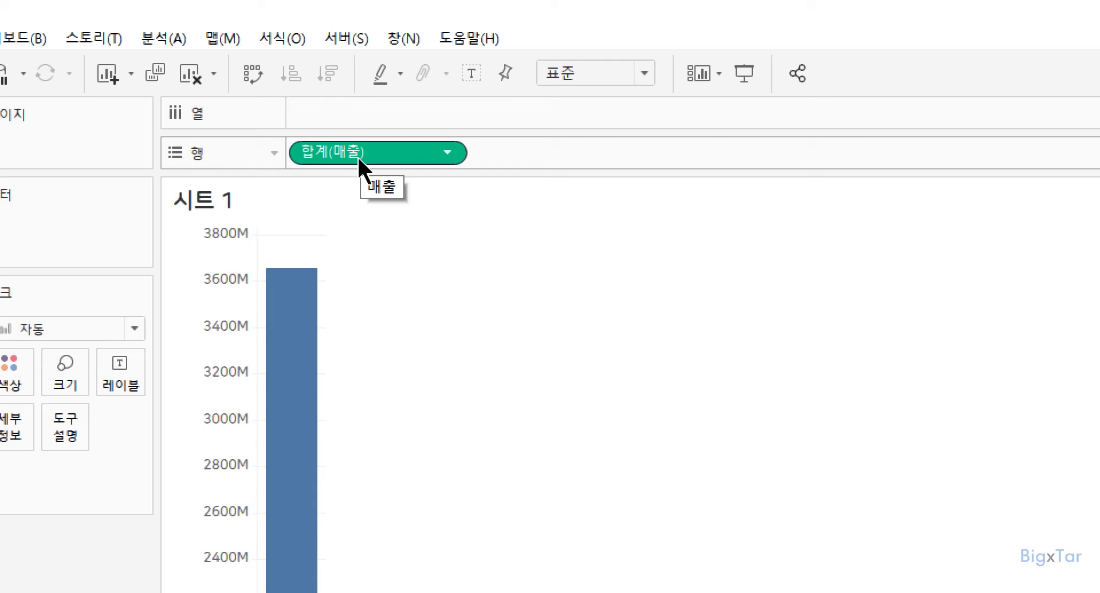
double_click(358, 159)
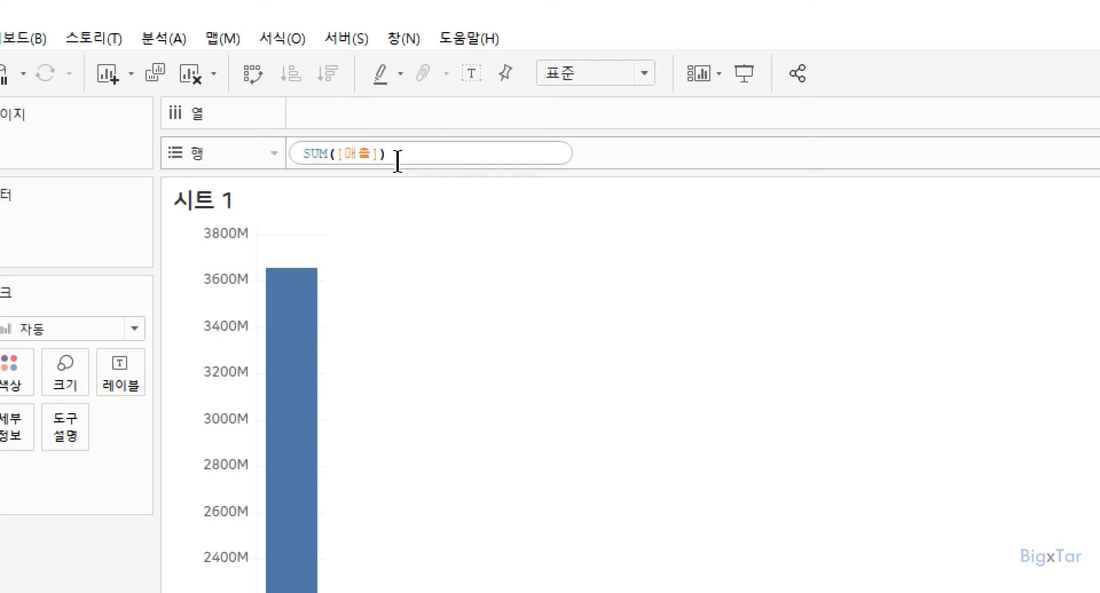
mouse_move(270, 346)
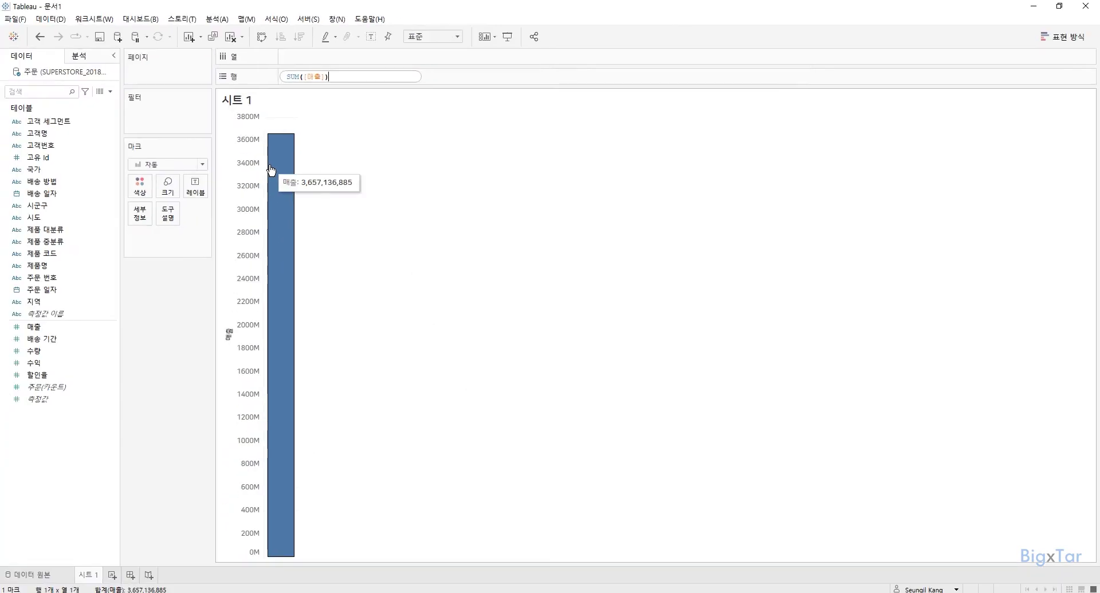
Review the recommended chart types and add 주문 일자 by year to the columns to plot 매출 as a line.
left_click(1066, 38)
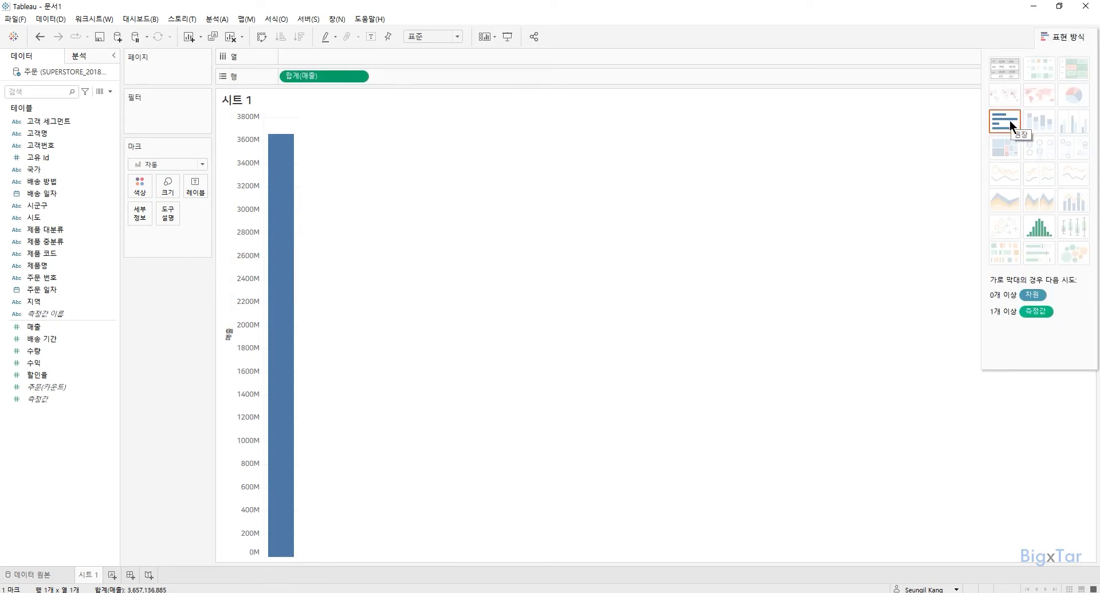
mouse_move(287, 221)
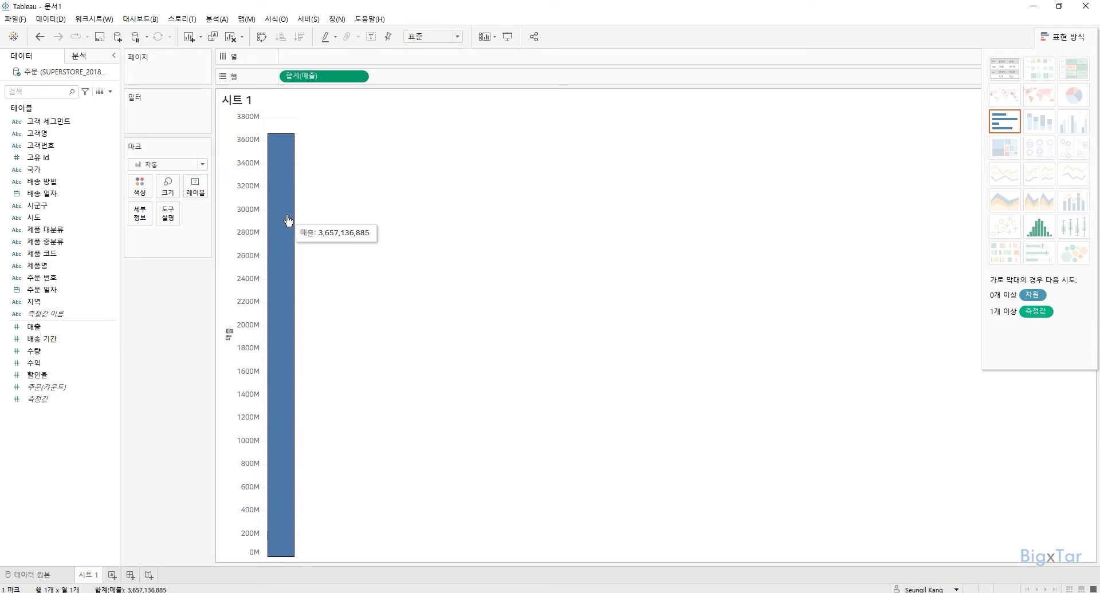
left_click(73, 290)
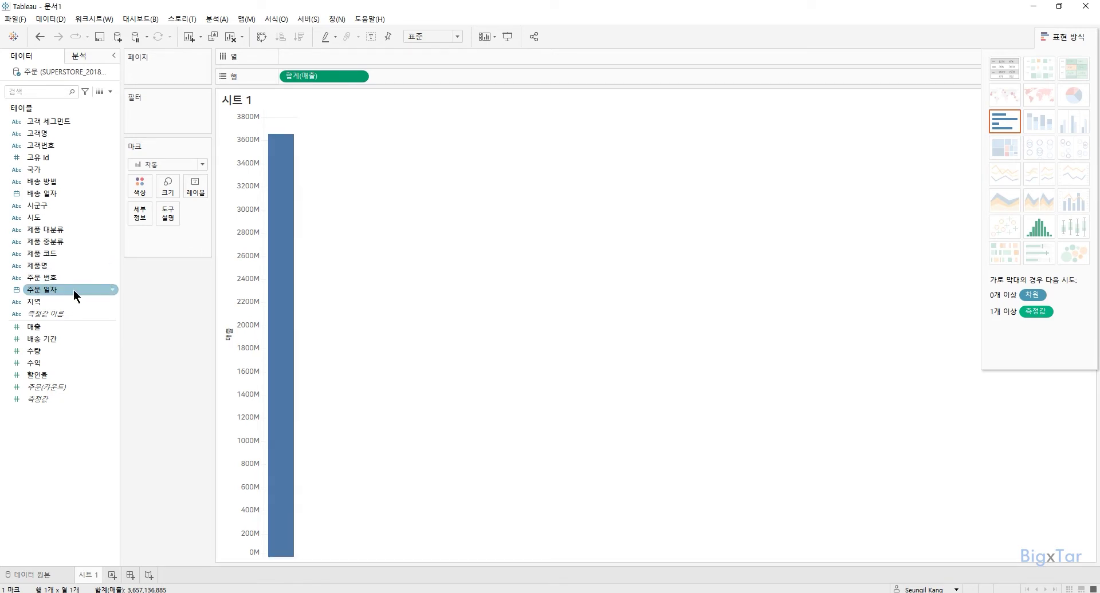
left_click(74, 289)
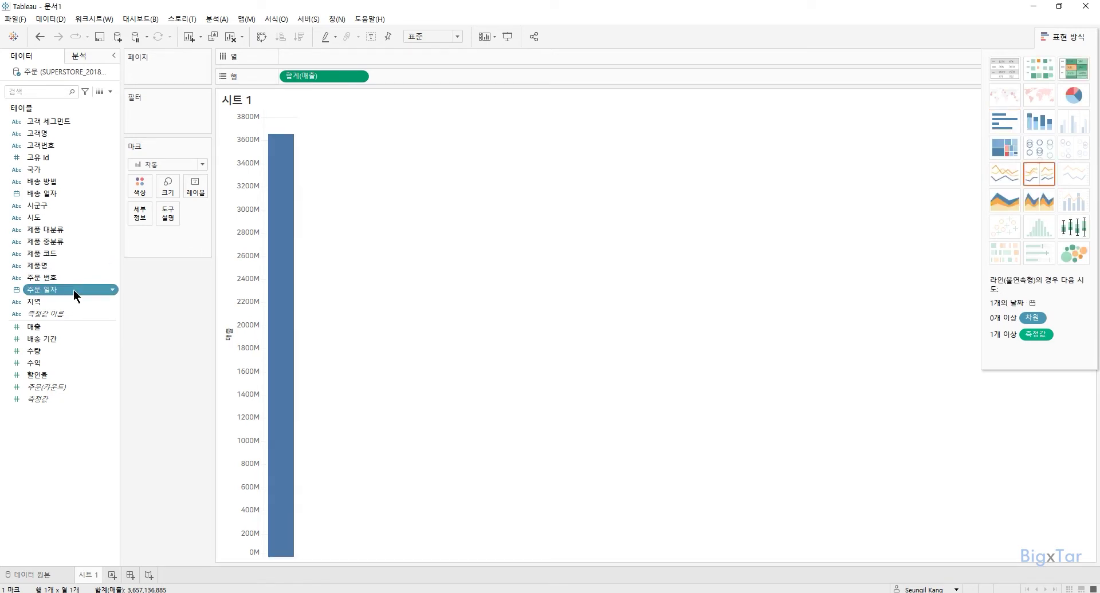
double_click(73, 290)
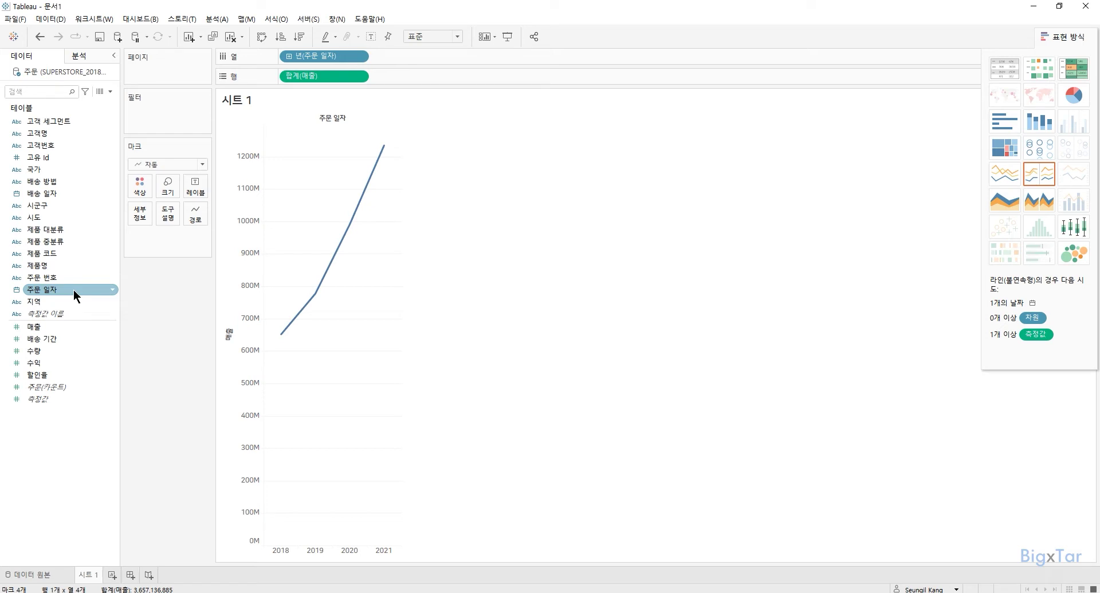
left_click(779, 303)
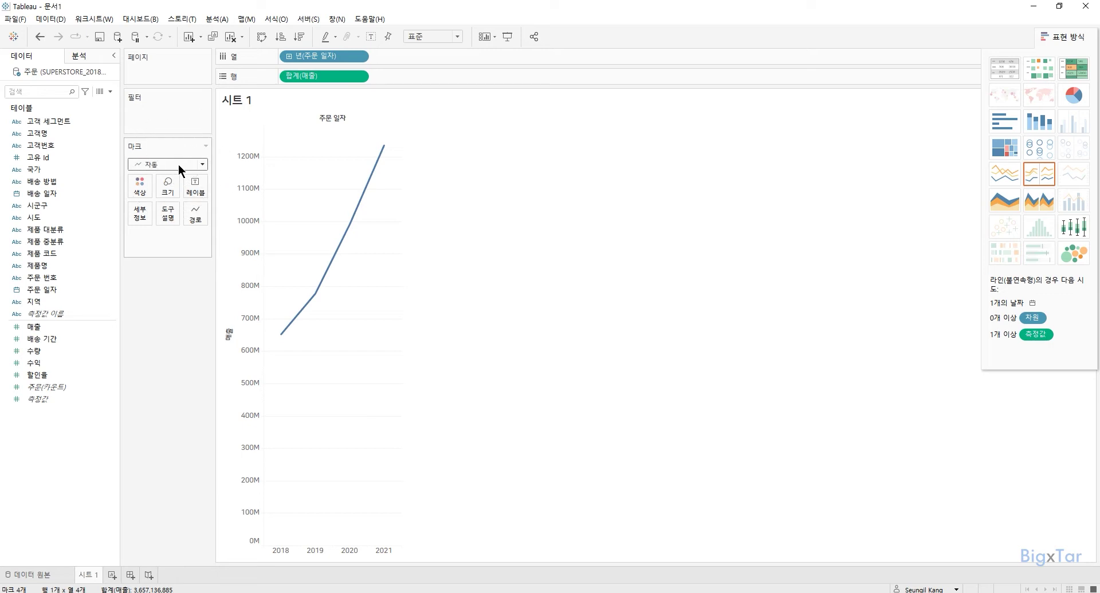
left_click(1057, 38)
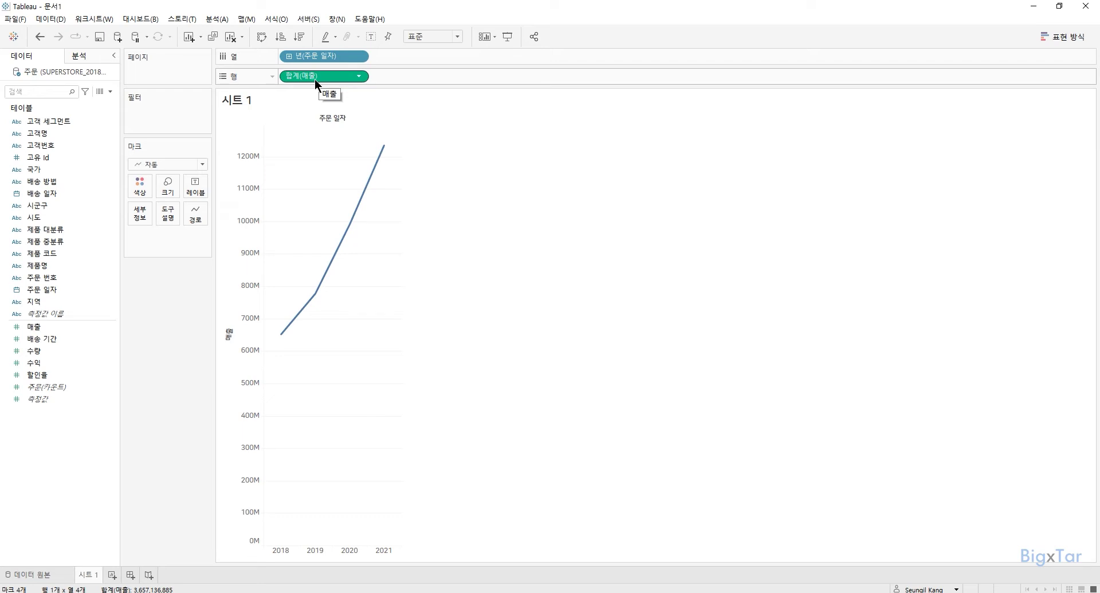
Duplicate the 합계(매출) field on the rows shelf and set the second copy's mark type to circle (원).
left_click_drag(315, 79, 418, 78)
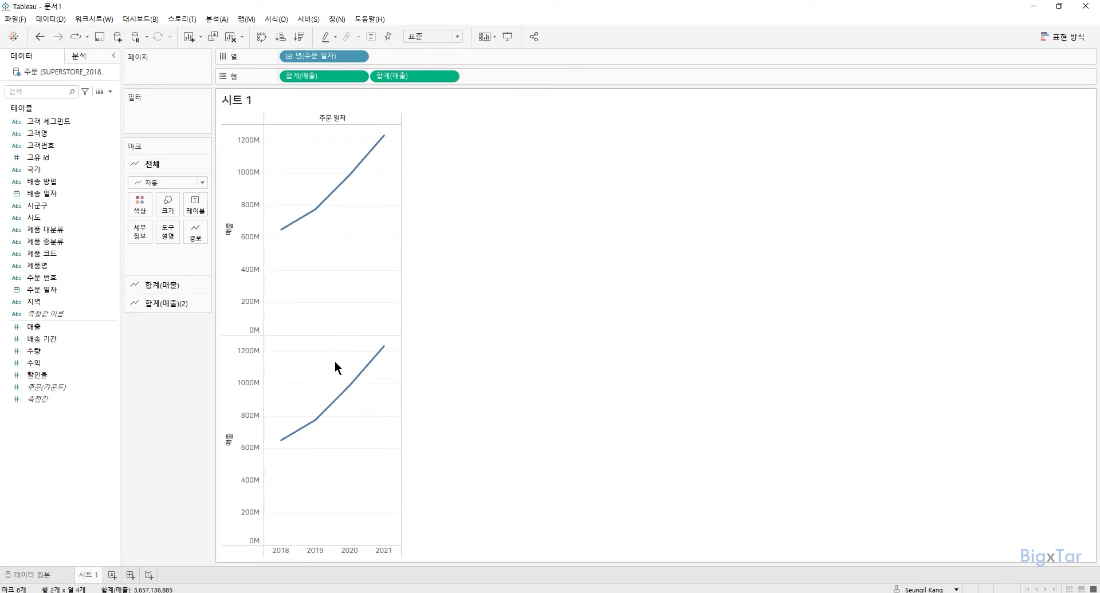
left_click(160, 303)
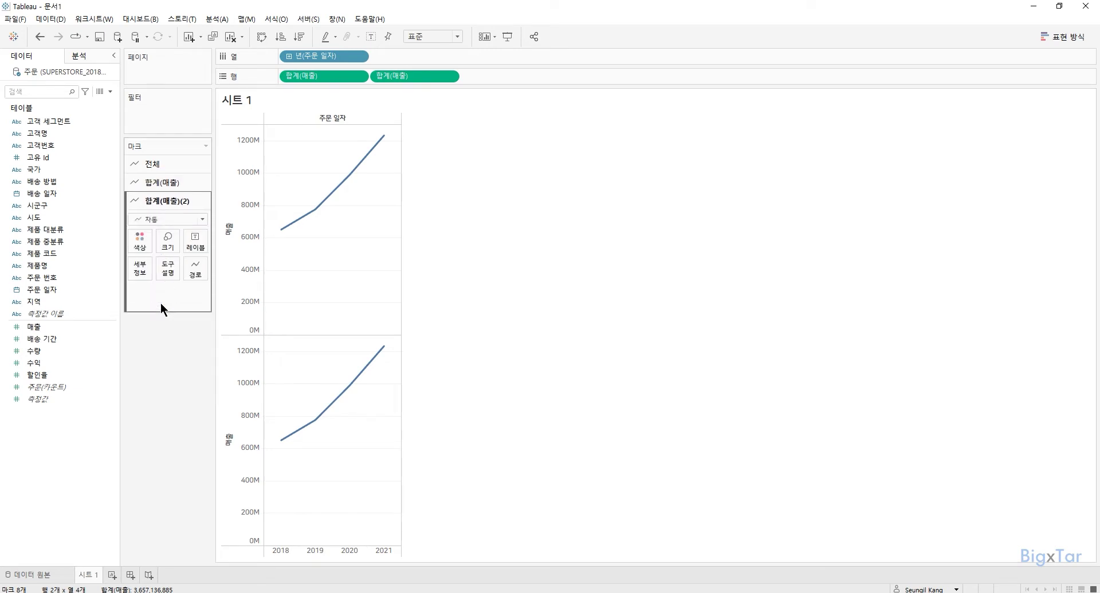
left_click(161, 219)
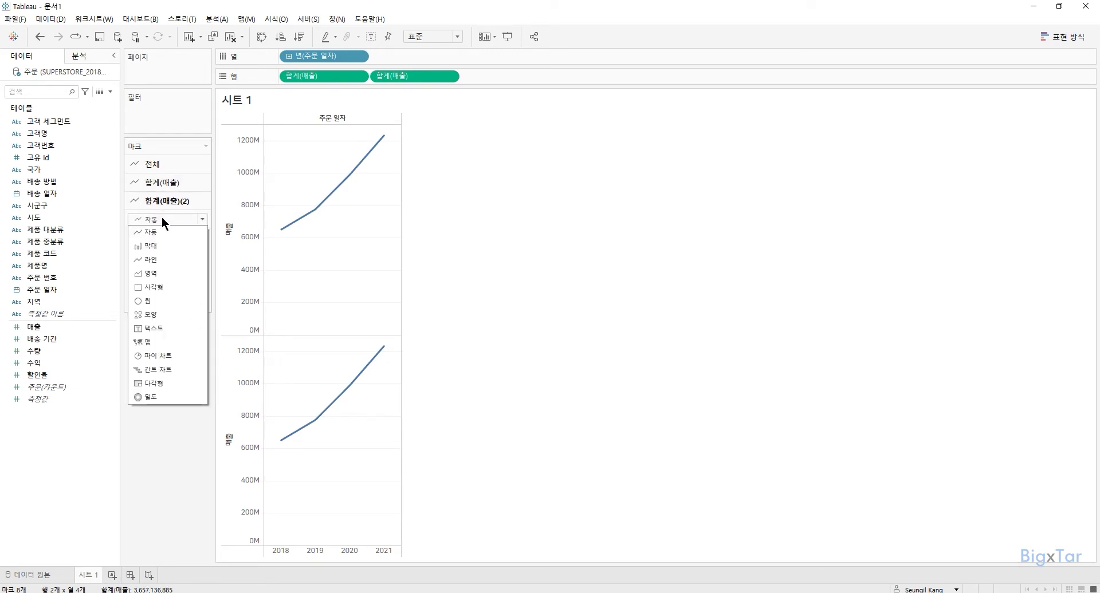
left_click(160, 300)
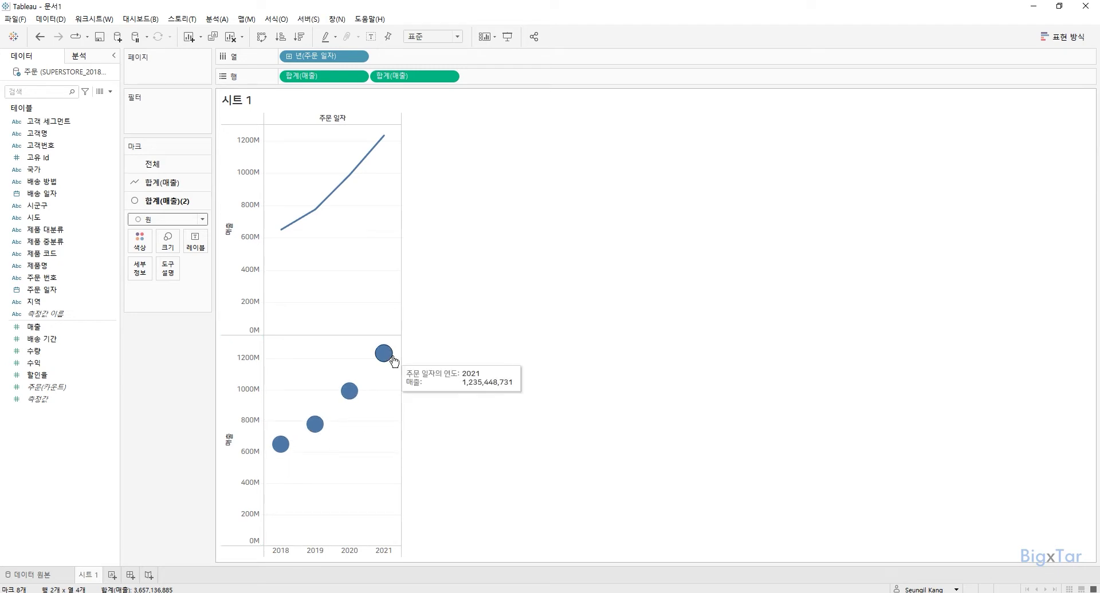
mouse_move(316, 212)
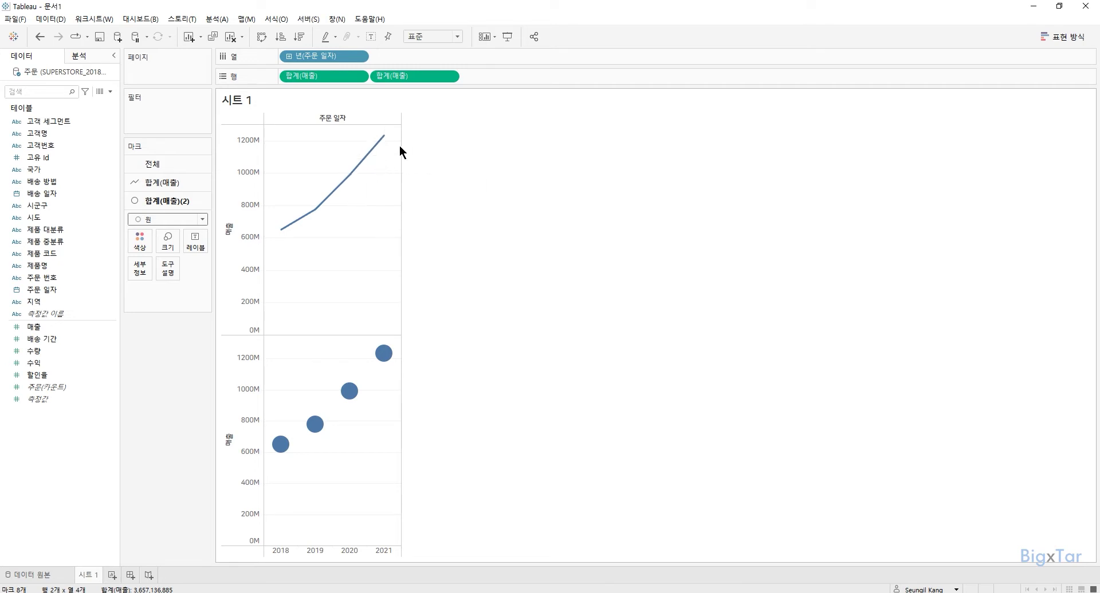
Combine the line and circle charts by making the second 합계(매출) field a dual axis (이중 축).
left_click(359, 77)
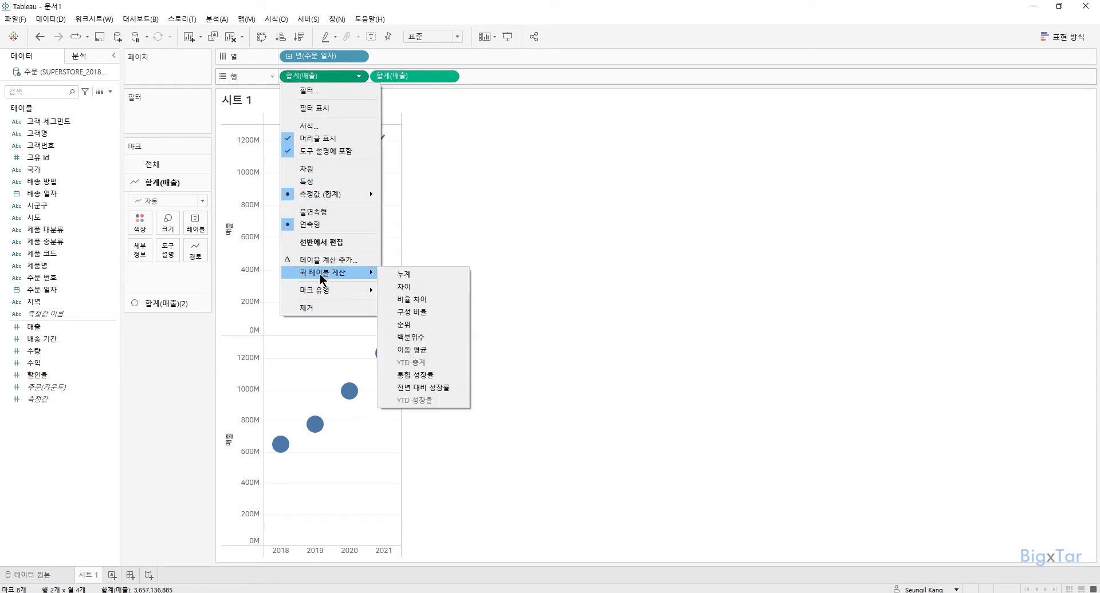
left_click(431, 193)
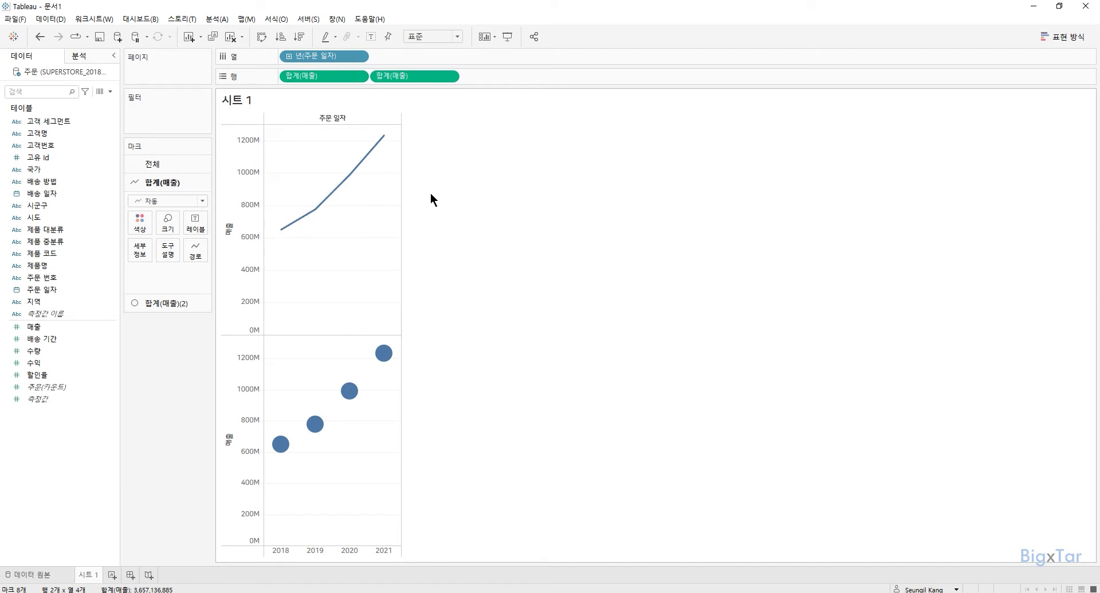
left_click(449, 82)
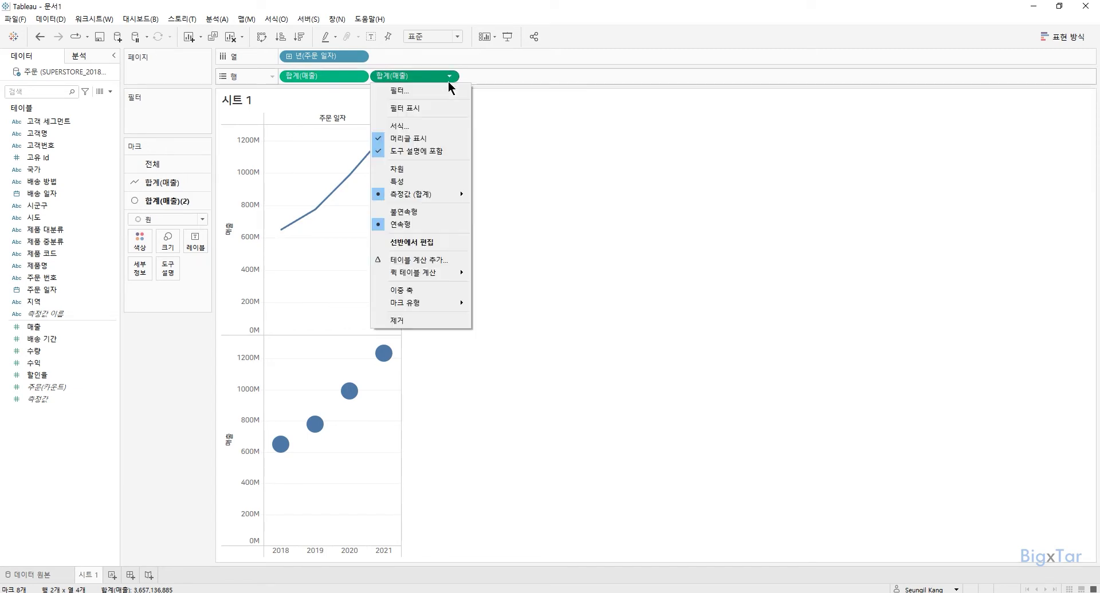
left_click(420, 292)
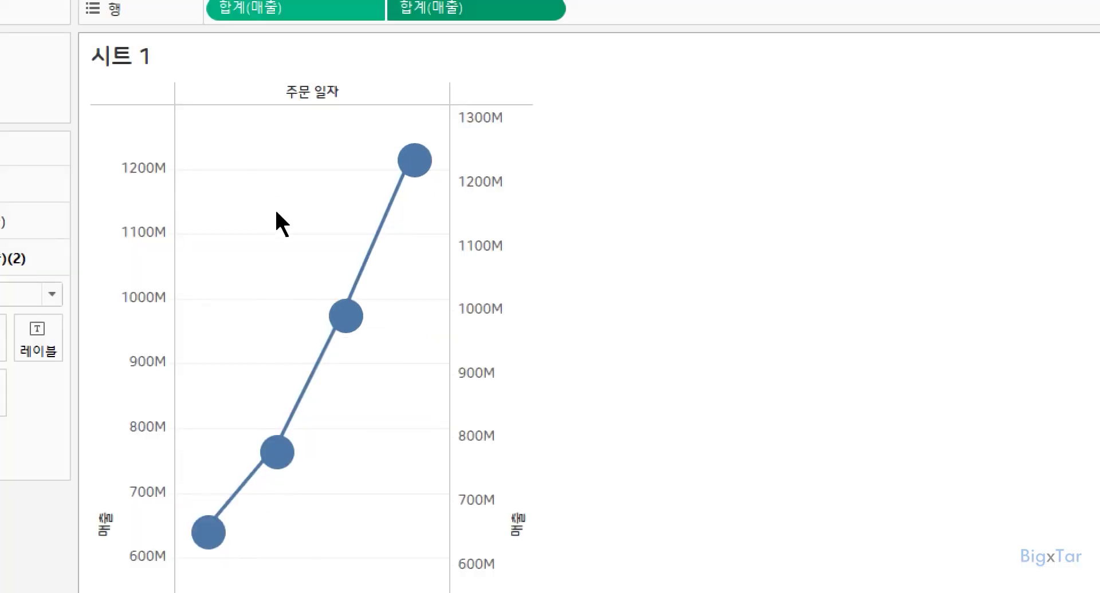
Synchronize the two 매출 axes (축 동기화) of the dual-axis chart.
mouse_move(343, 355)
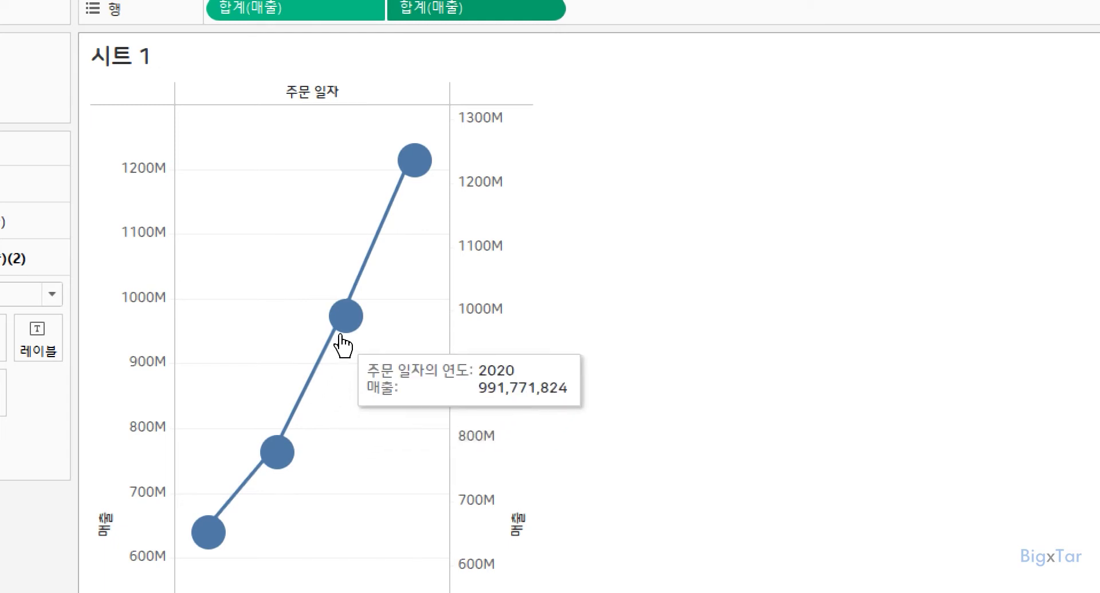
mouse_move(265, 469)
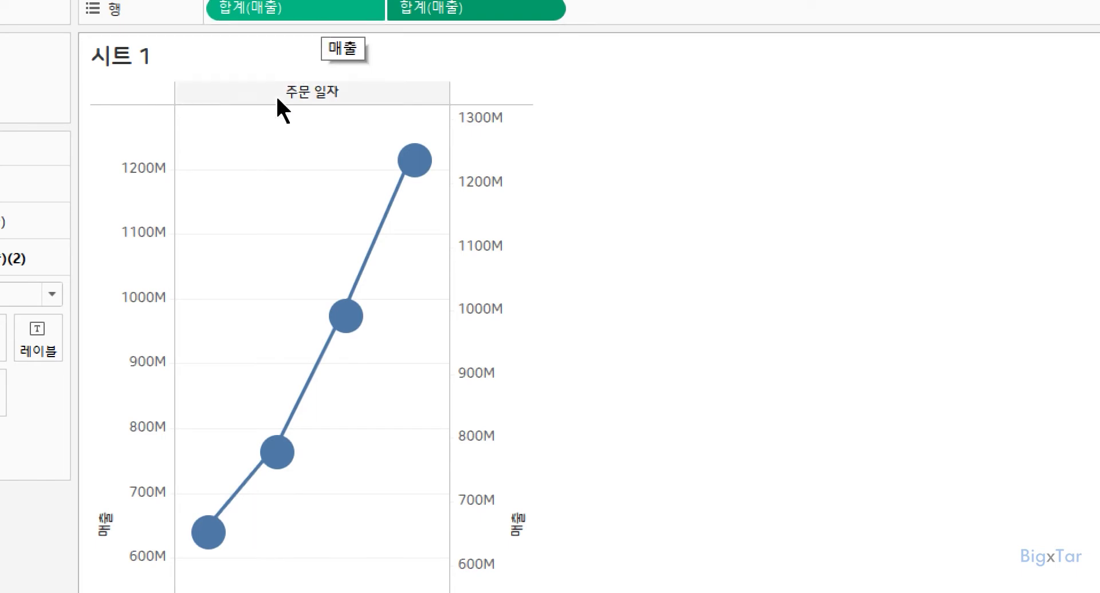
right_click(150, 189)
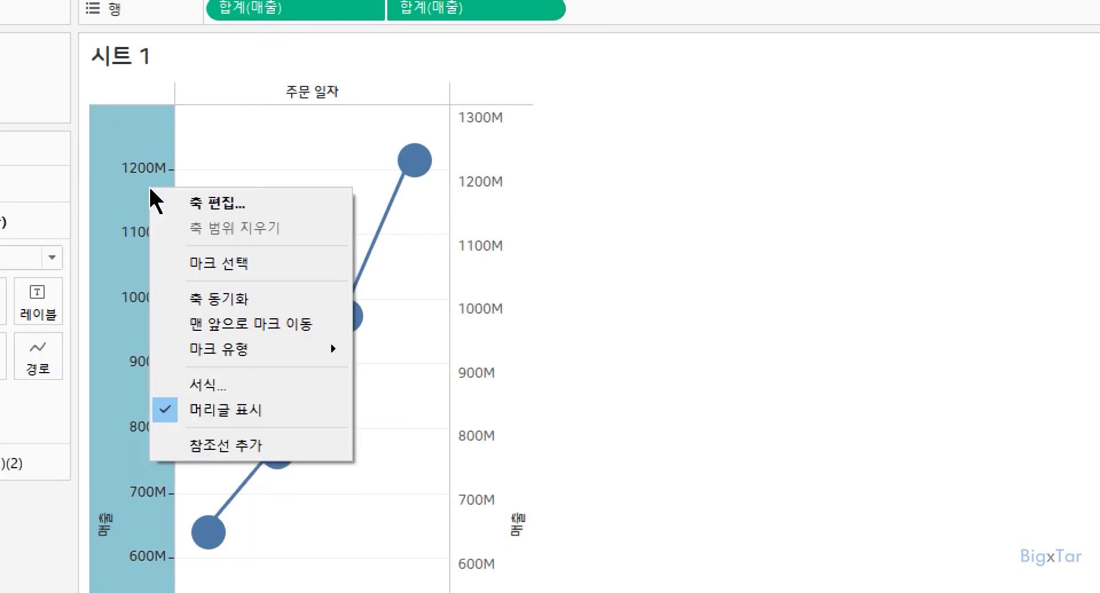
left_click(249, 297)
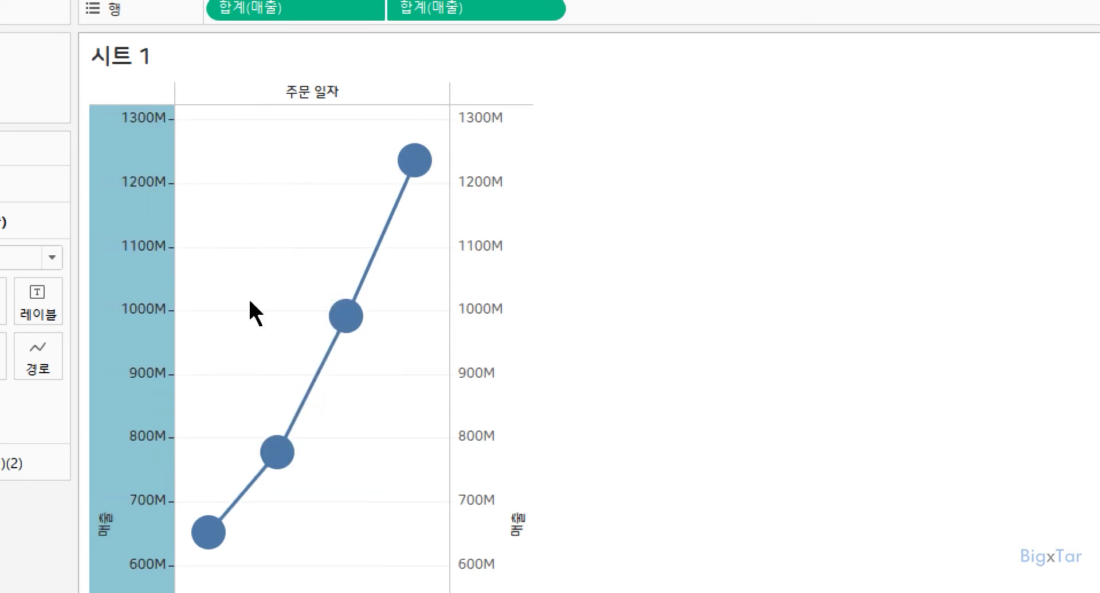
left_click(250, 302)
mouse_move(358, 315)
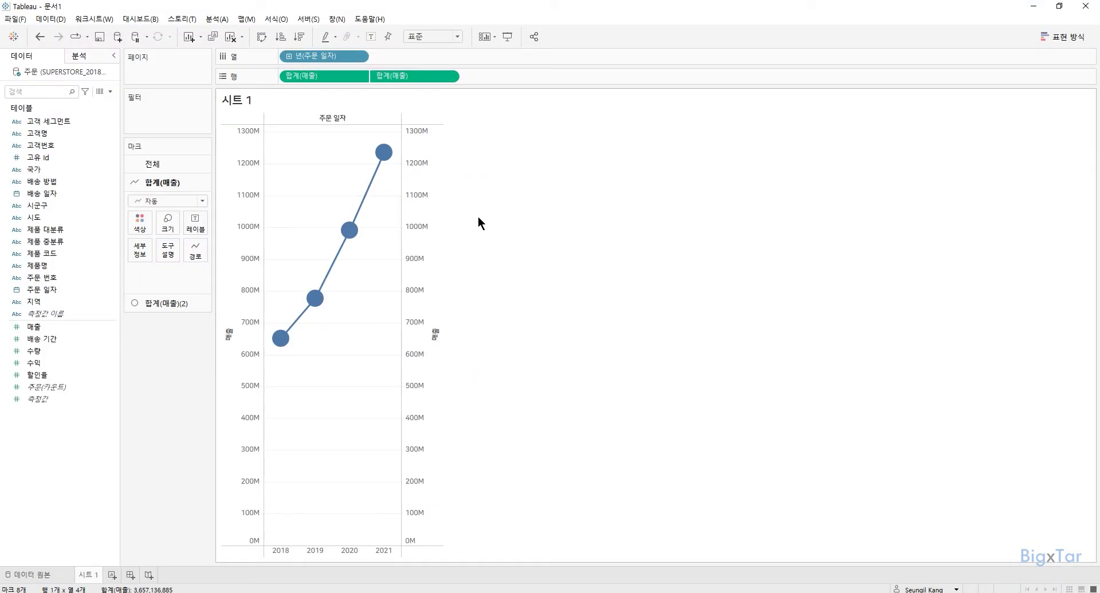
Fit the chart to the entire view (전체 보기) and enlarge the circle marks of the second 합계(매출).
left_click(427, 33)
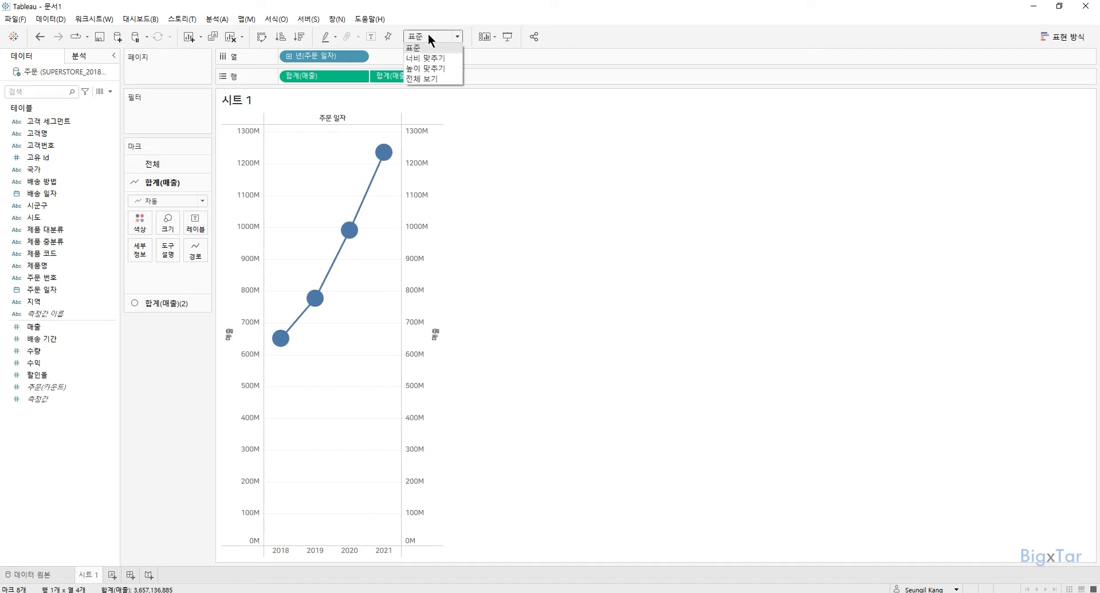
left_click(425, 78)
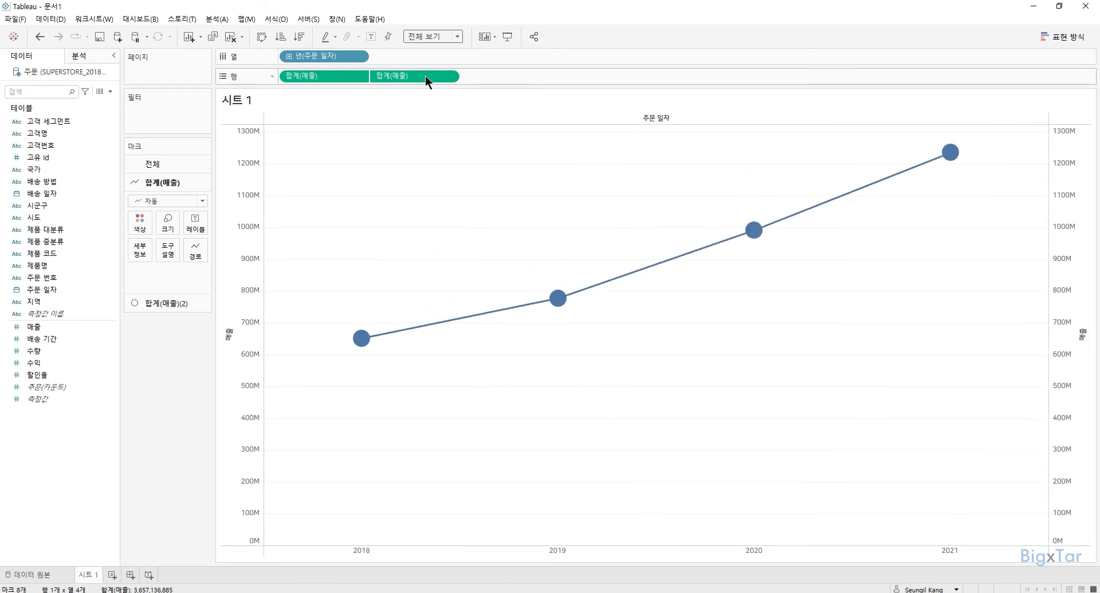
left_click(167, 301)
left_click(170, 245)
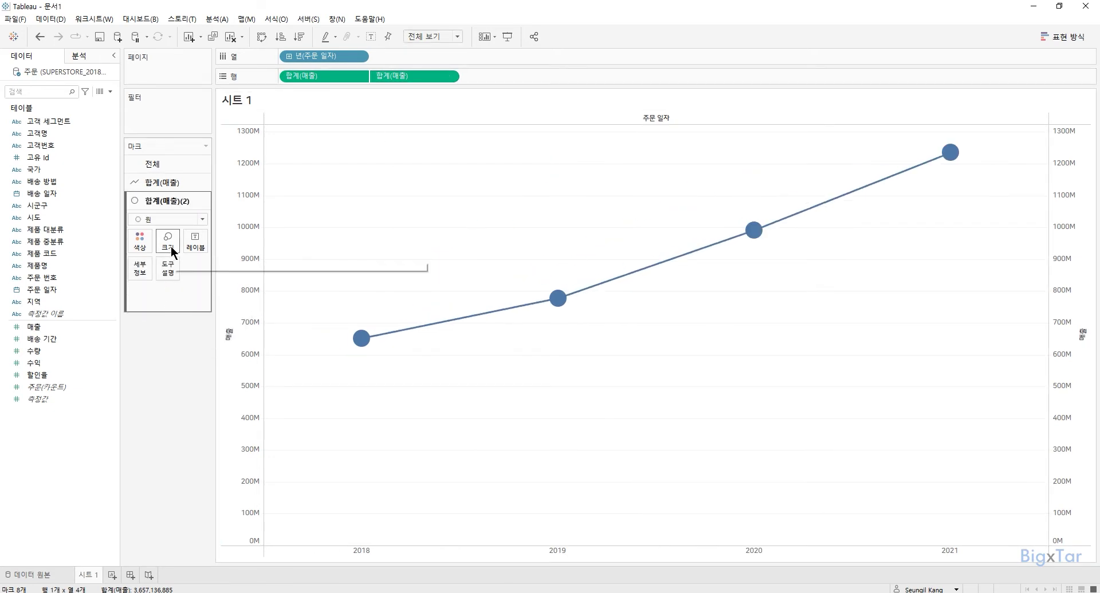
left_click(243, 269)
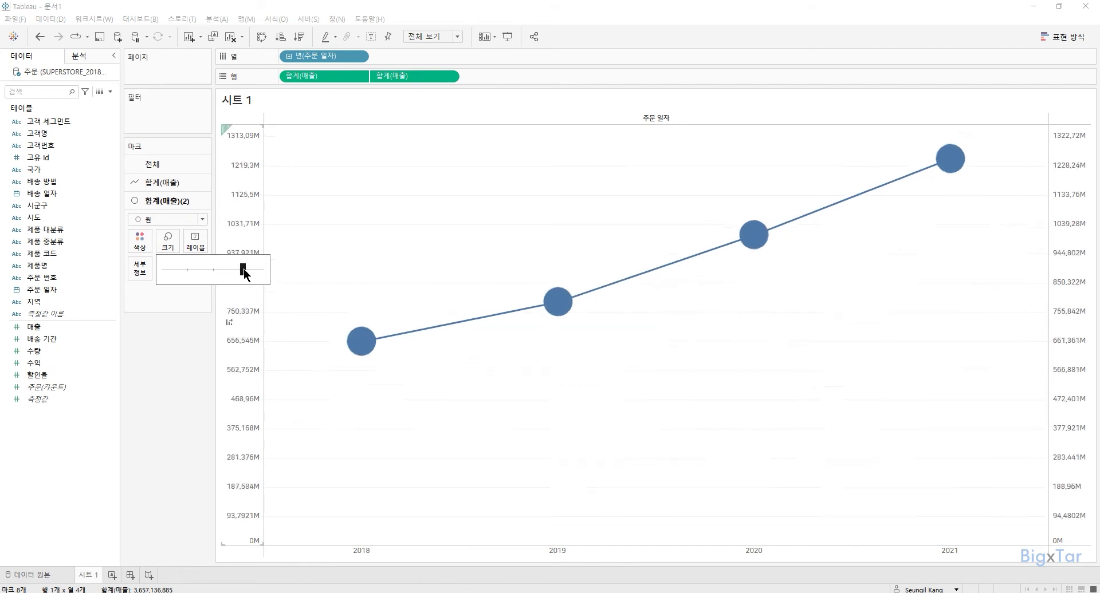
left_click_drag(243, 269, 236, 270)
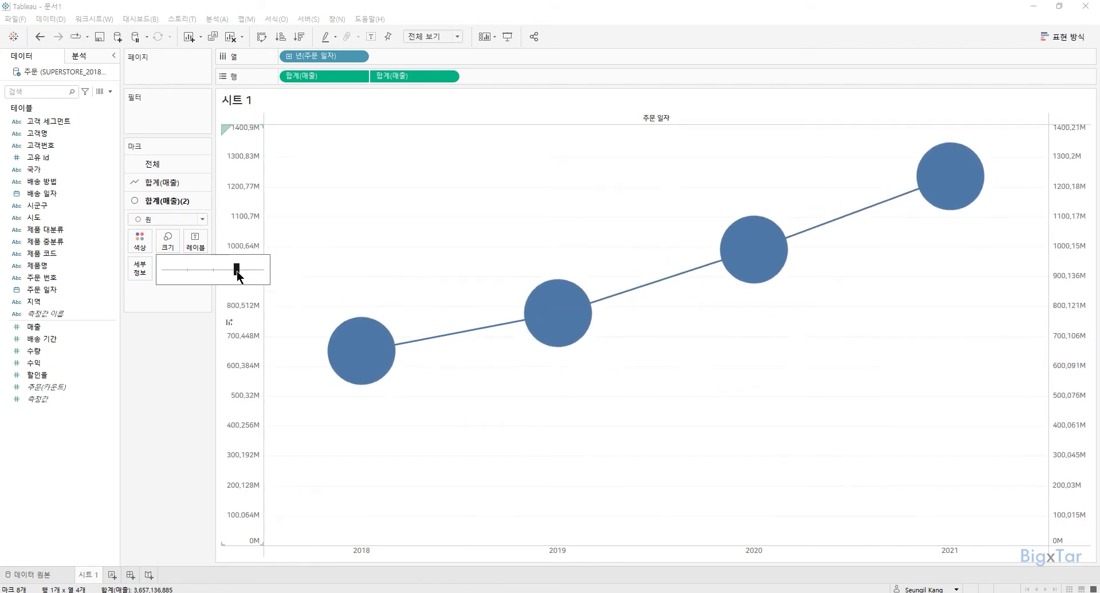
Label the second 합계(매출) circles with 매출 and center the labels horizontally and vertically.
left_click_drag(35, 327, 194, 243)
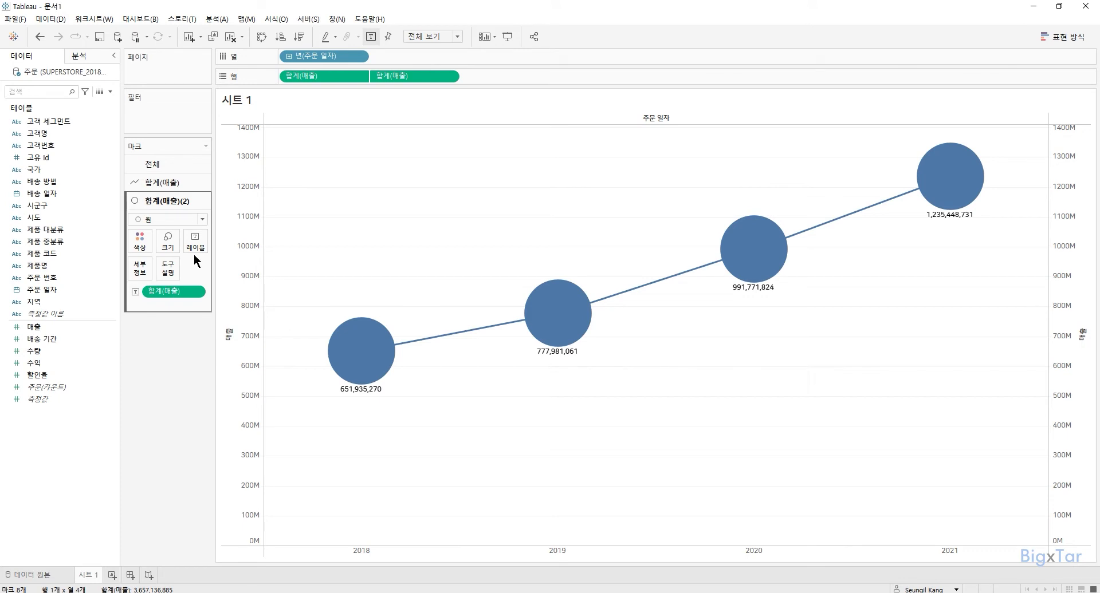
mouse_move(360, 360)
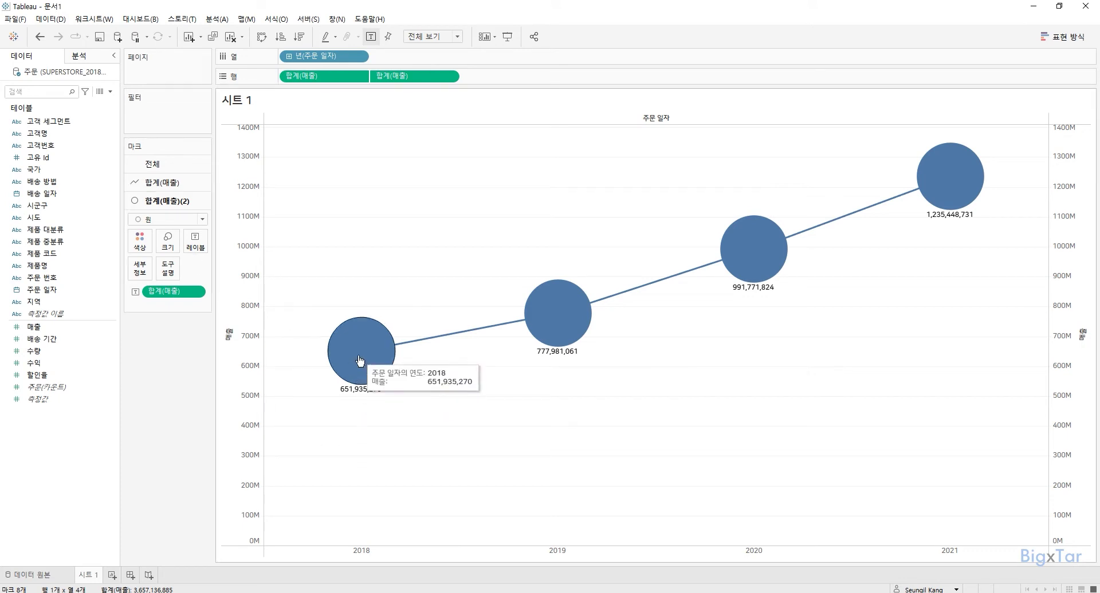
left_click(197, 247)
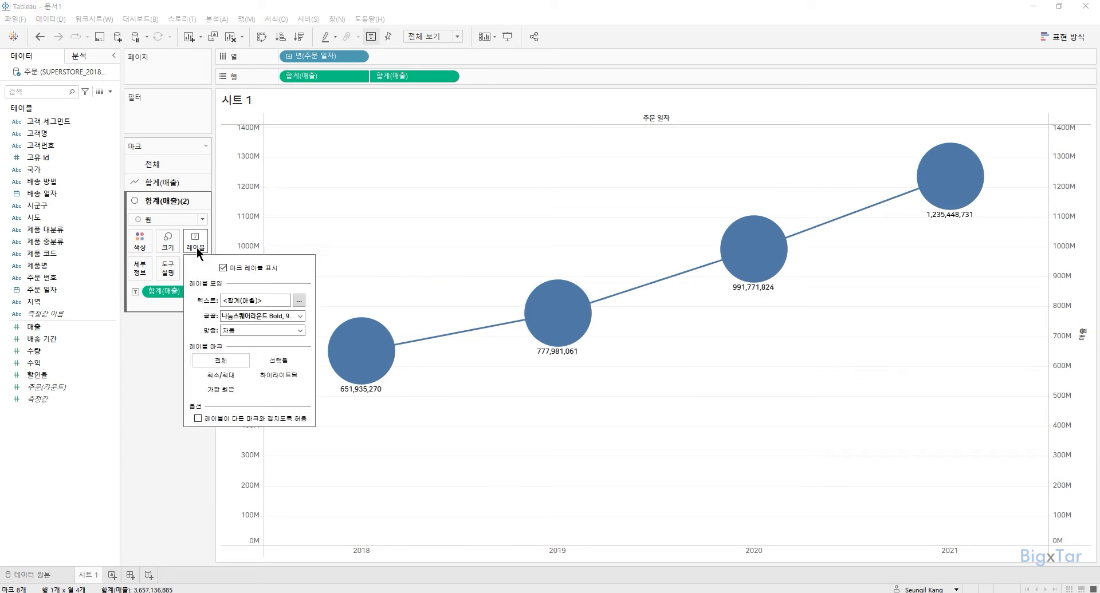
left_click(245, 331)
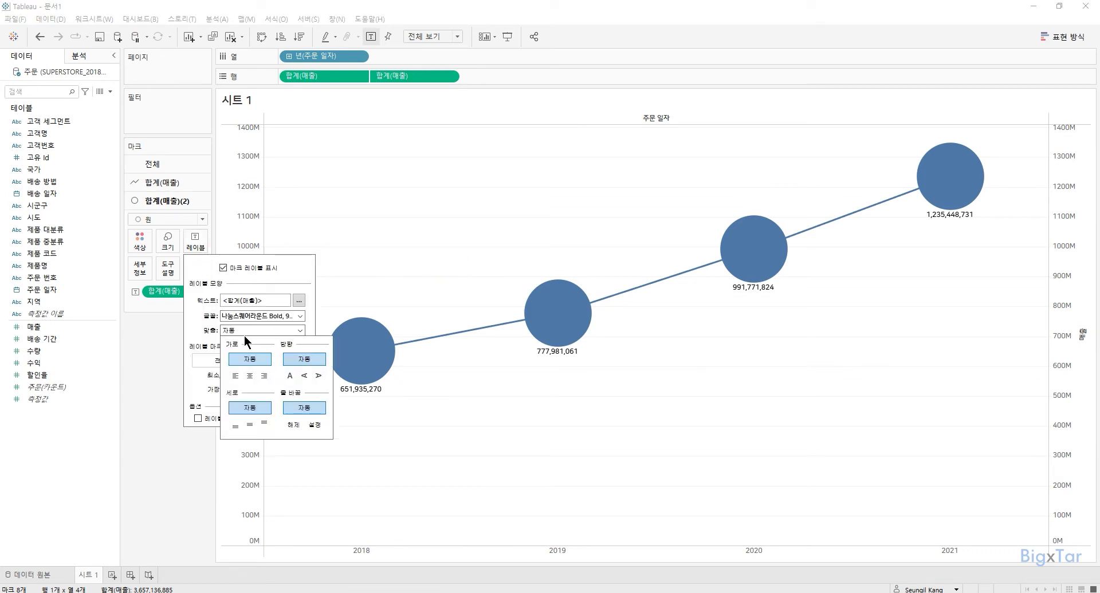
left_click(250, 376)
left_click(252, 424)
Enlarge the font of the 매출 labels inside the circles.
left_click(256, 319)
key("Up")
key("Up")
key("Up")
left_click(348, 213)
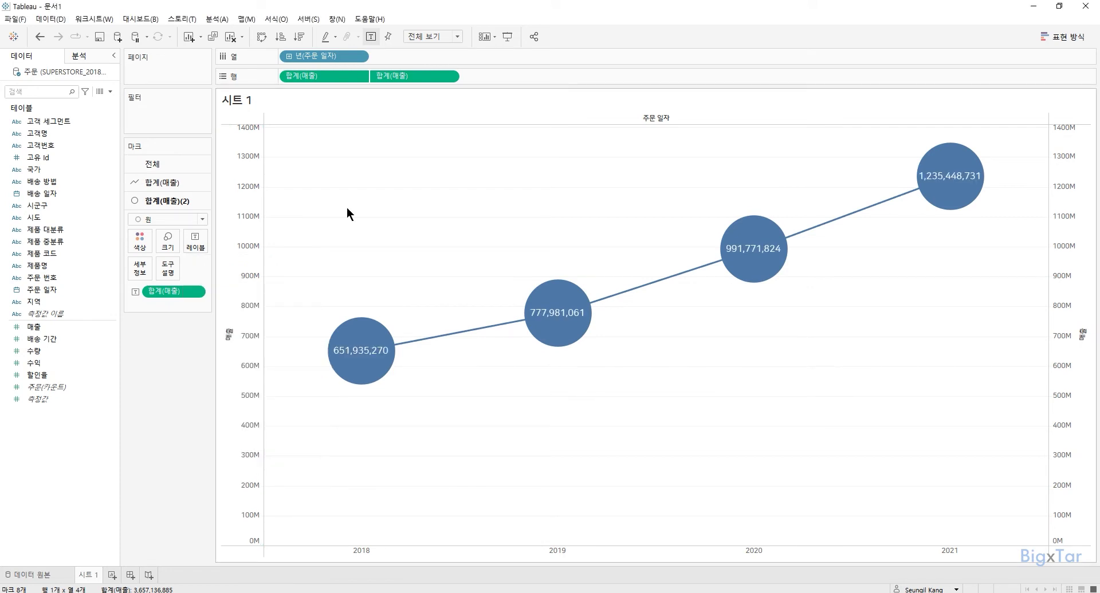
Hide the 매출 axis headers (머리글 표시) and color all marks by 고객 세그먼트.
mouse_move(356, 372)
right_click(242, 235)
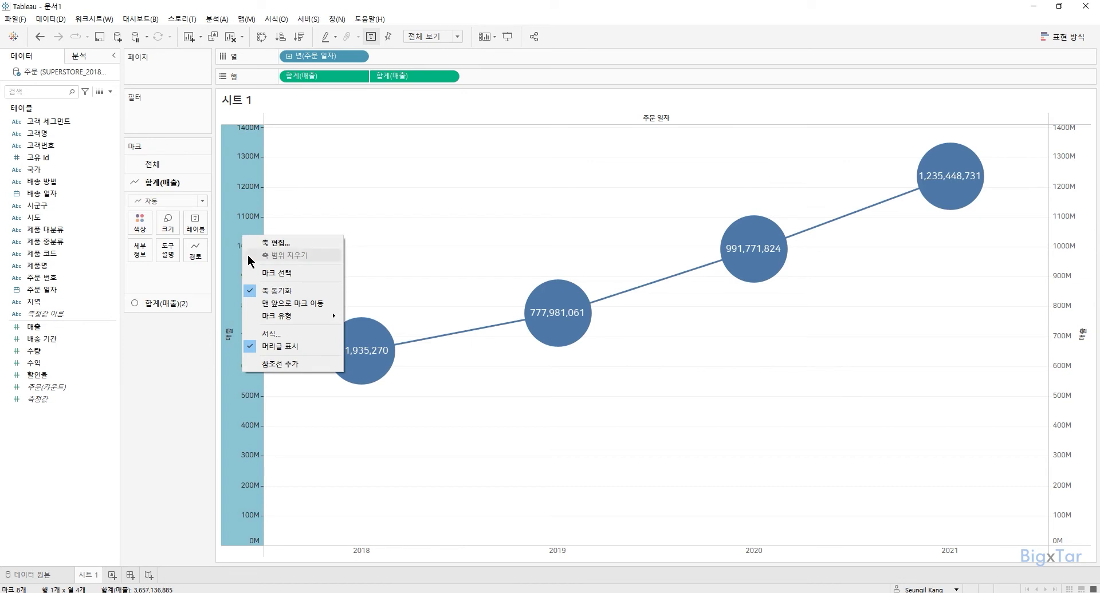
left_click(289, 345)
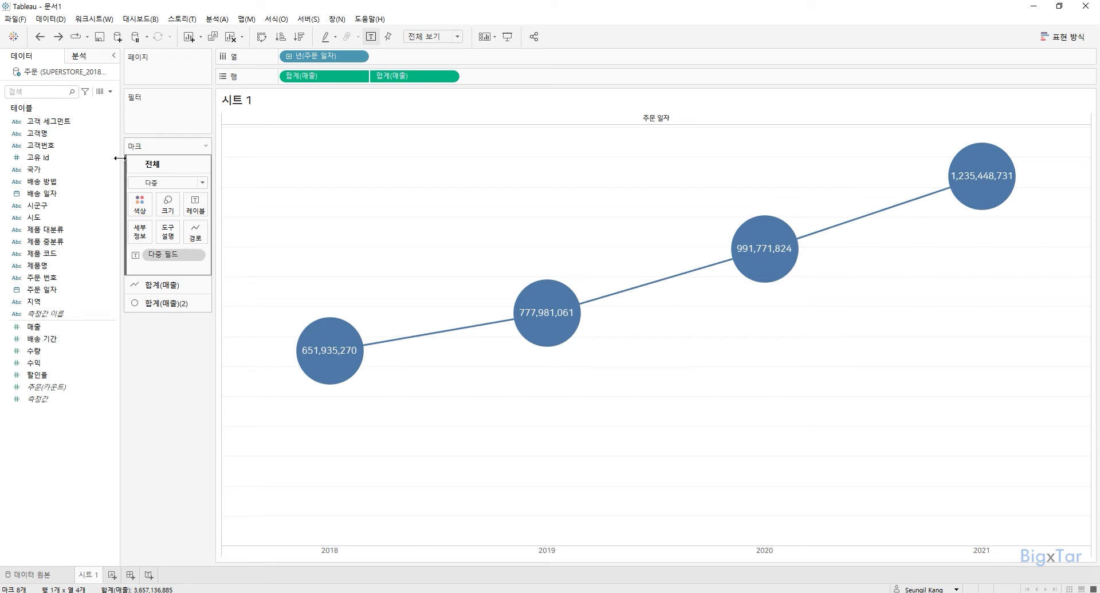
left_click_drag(53, 121, 140, 207)
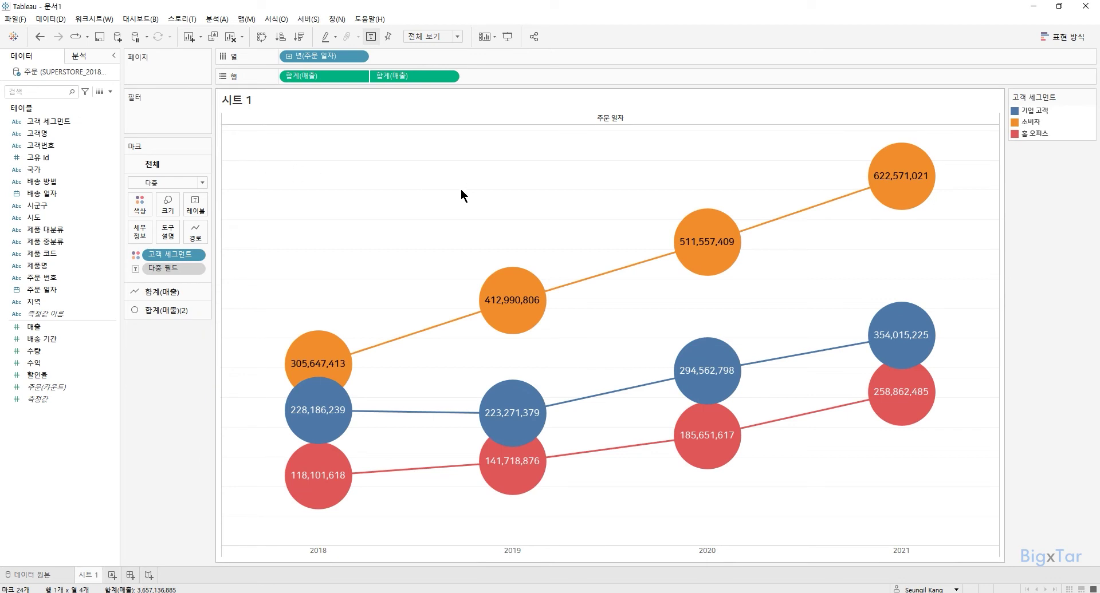
In the sheet's border formatting, set the row divider (행 구분선) pane and header and the column divider (열 구분선) pane to 없음.
right_click(418, 175)
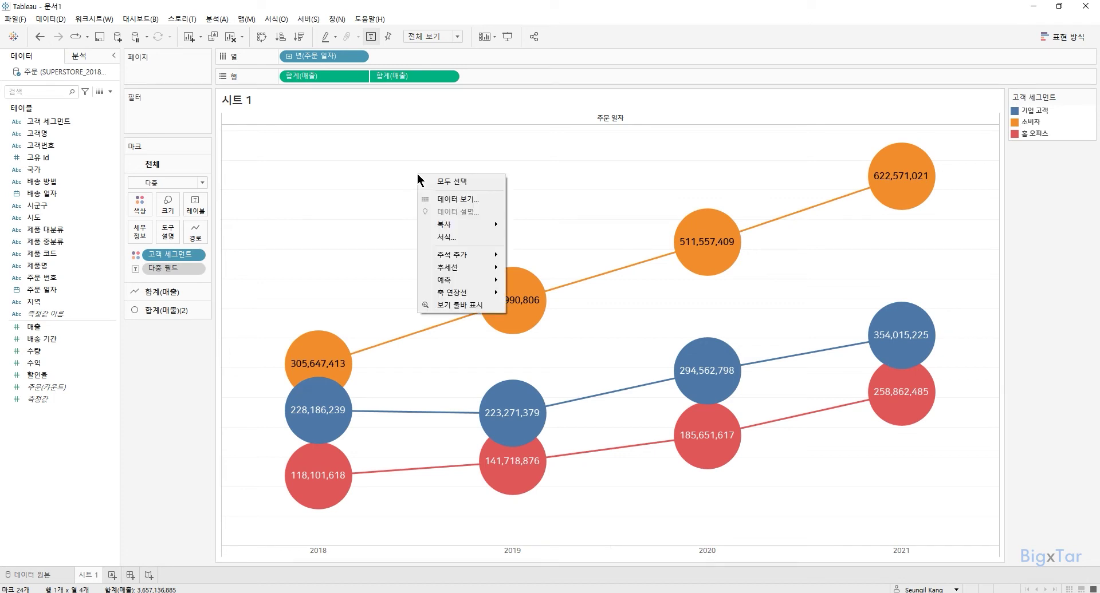
left_click(439, 237)
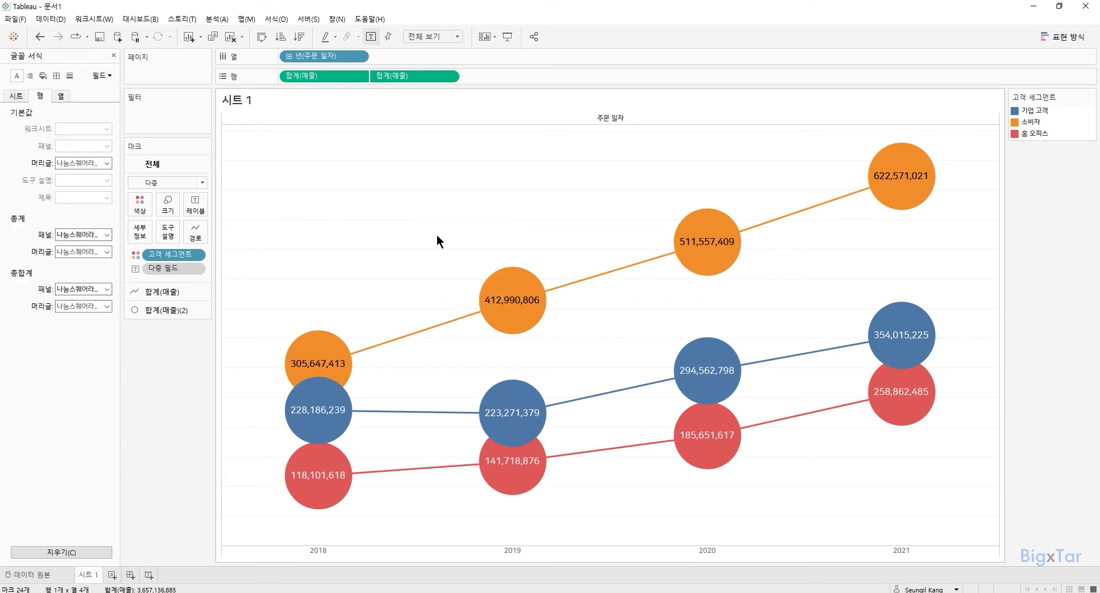
left_click(57, 76)
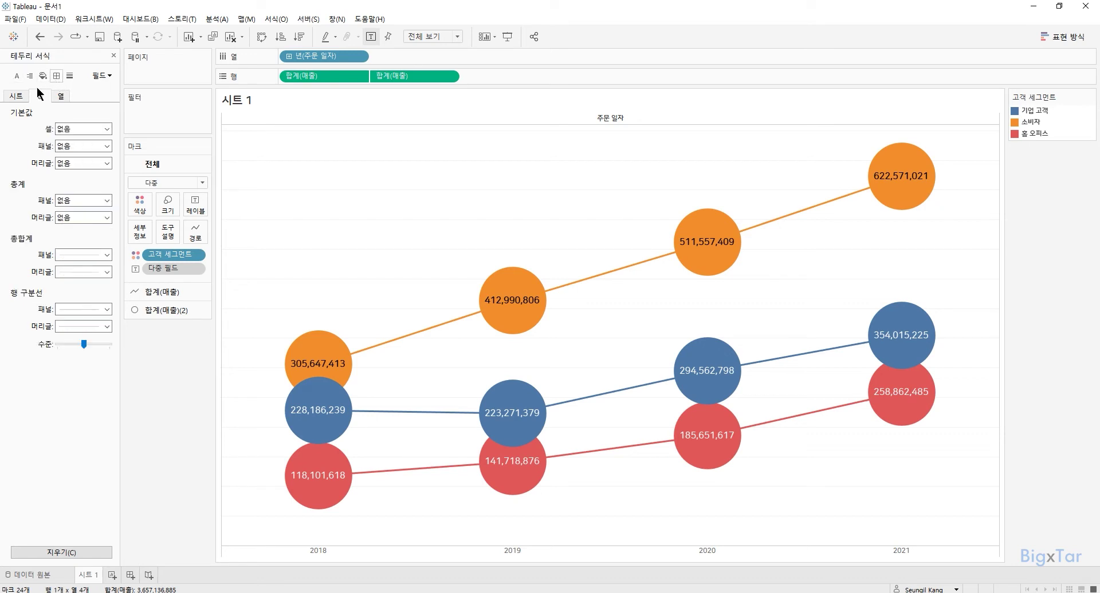
left_click(25, 99)
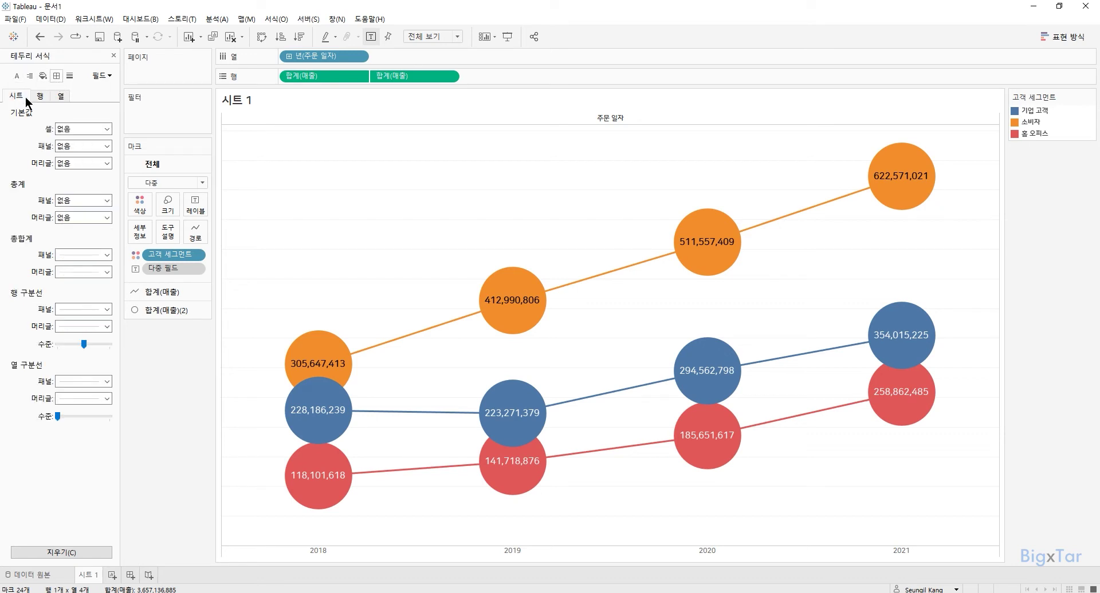
left_click(81, 310)
left_click(24, 328)
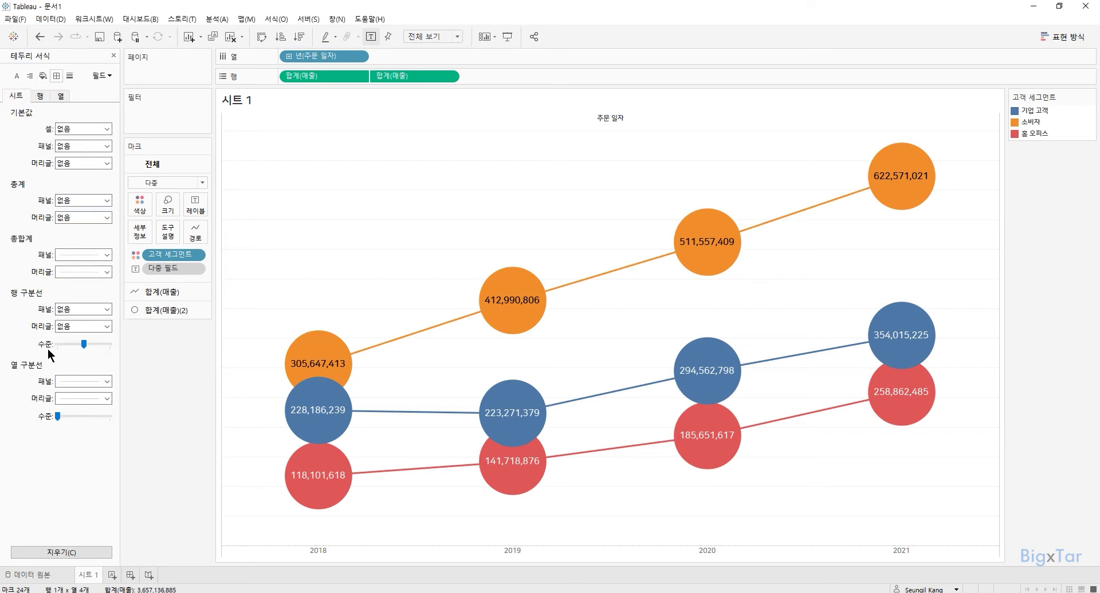
left_click(89, 382)
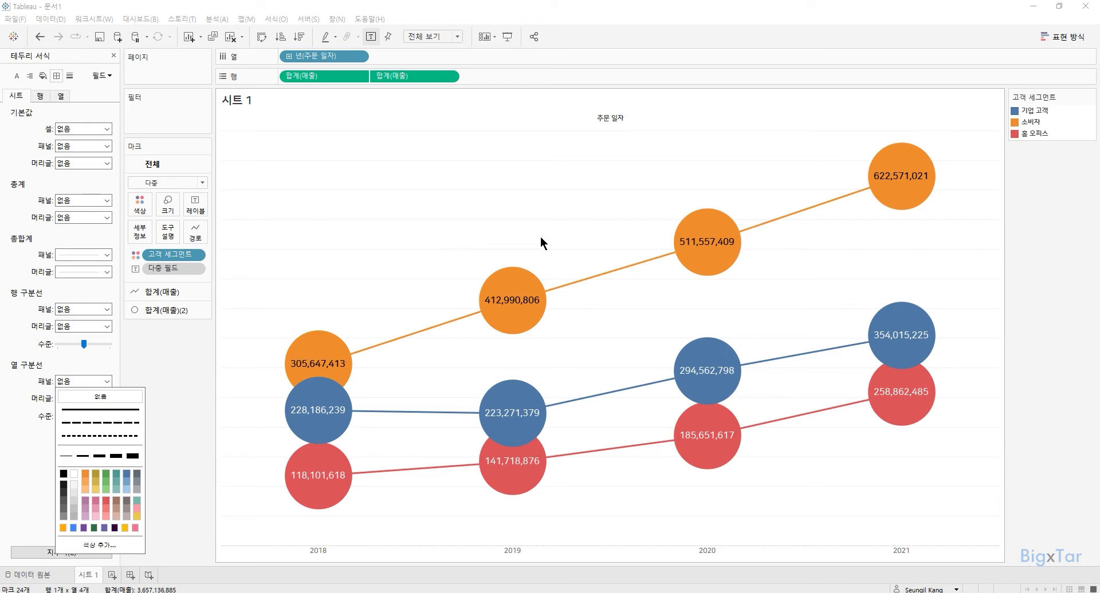
Remove the chart's row grid lines (격자선) by setting them to 없음.
left_click(70, 76)
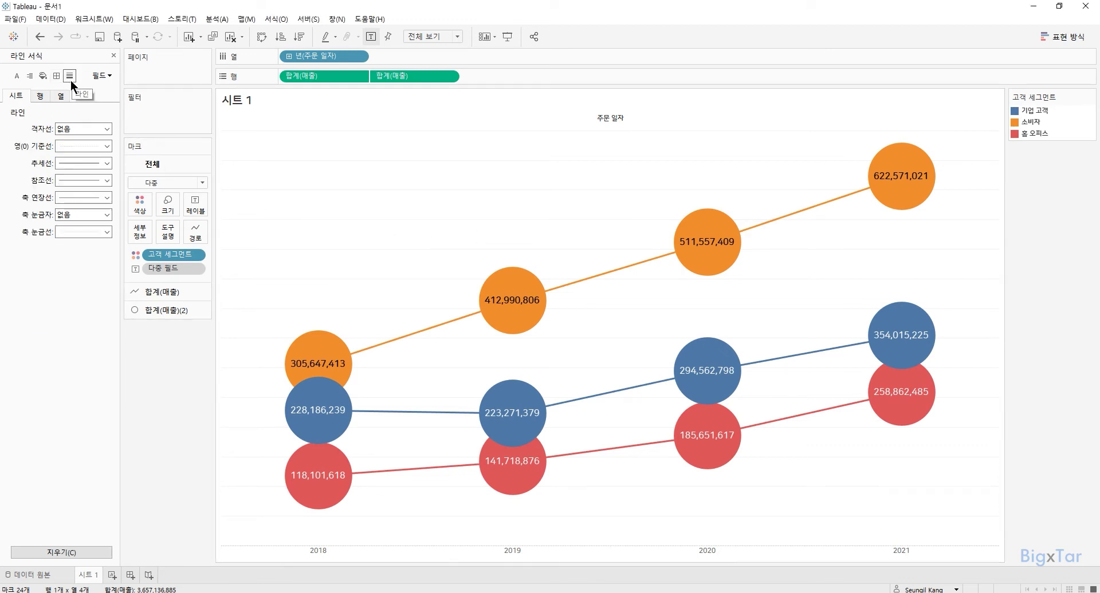
left_click(40, 96)
left_click(71, 126)
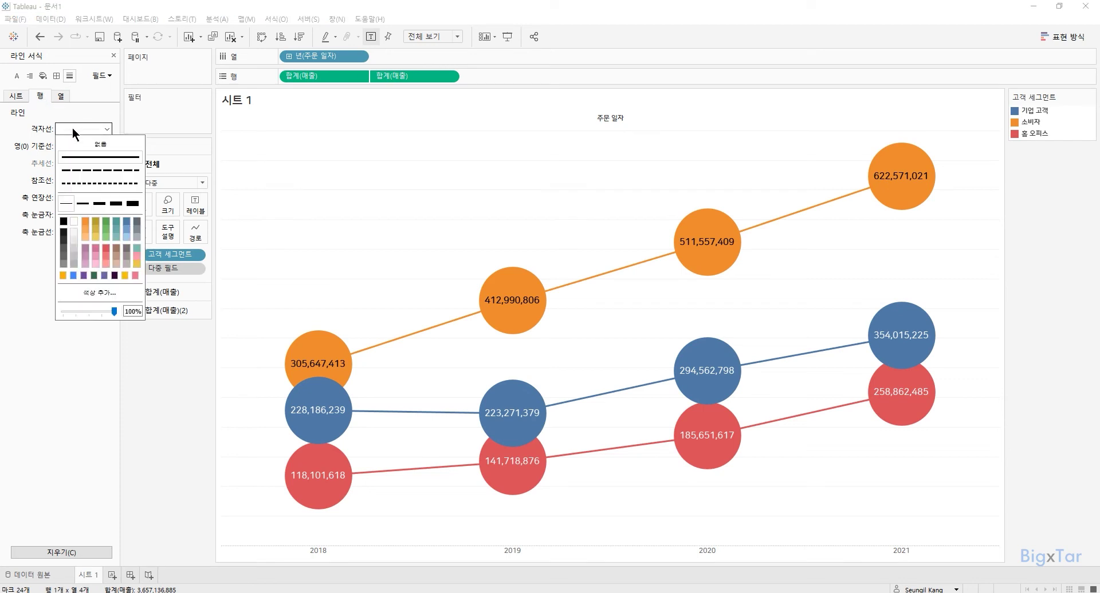
left_click(76, 143)
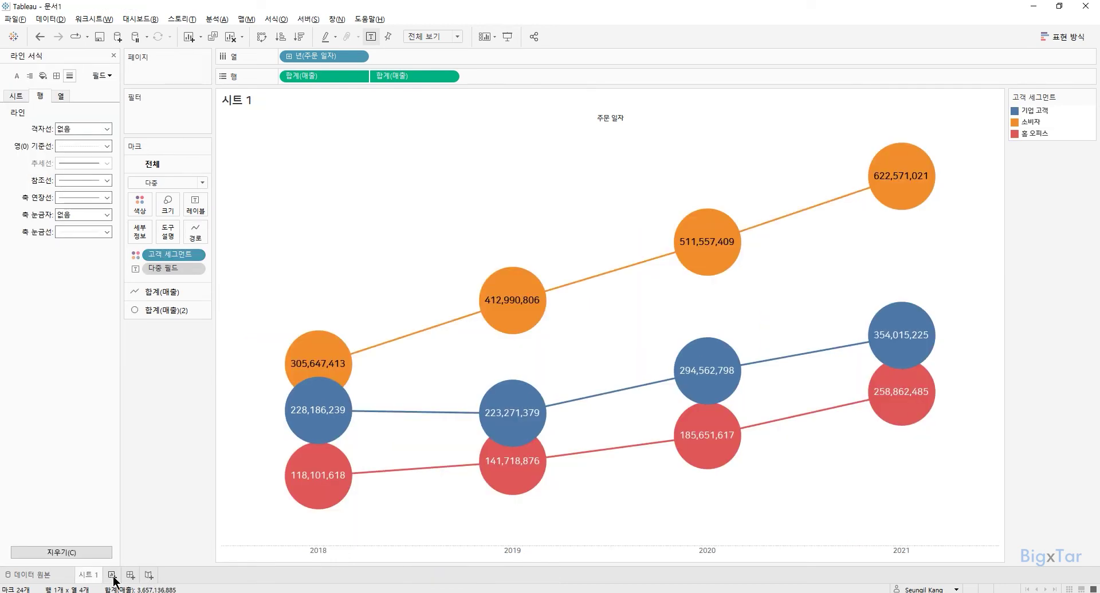
Create a new worksheet and build a bar chart (막대) of 매출 by year of 주문 일자.
left_click(113, 578)
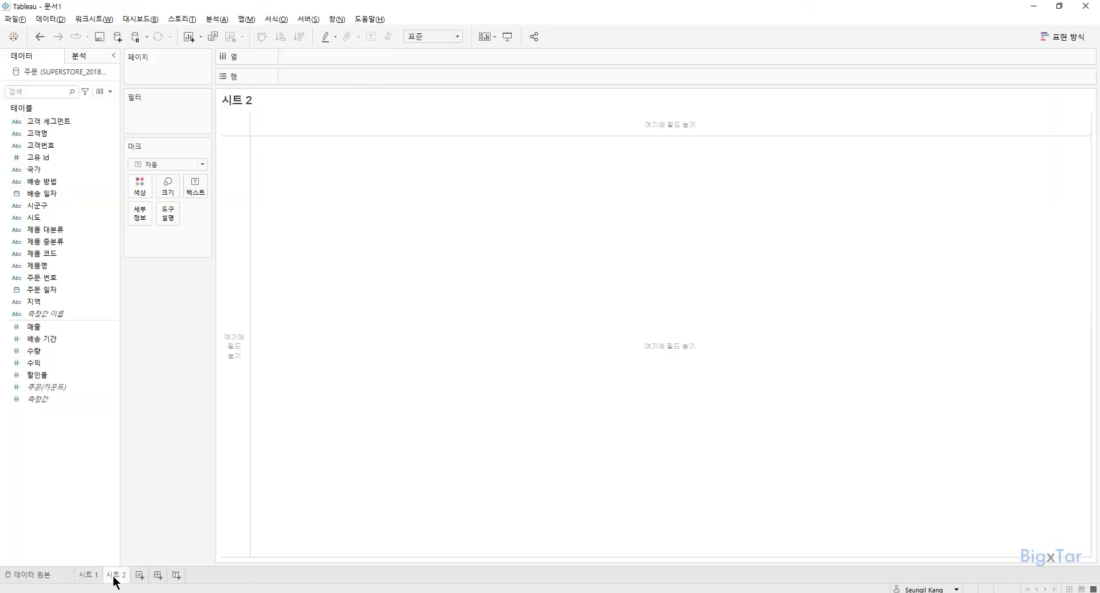
double_click(74, 329)
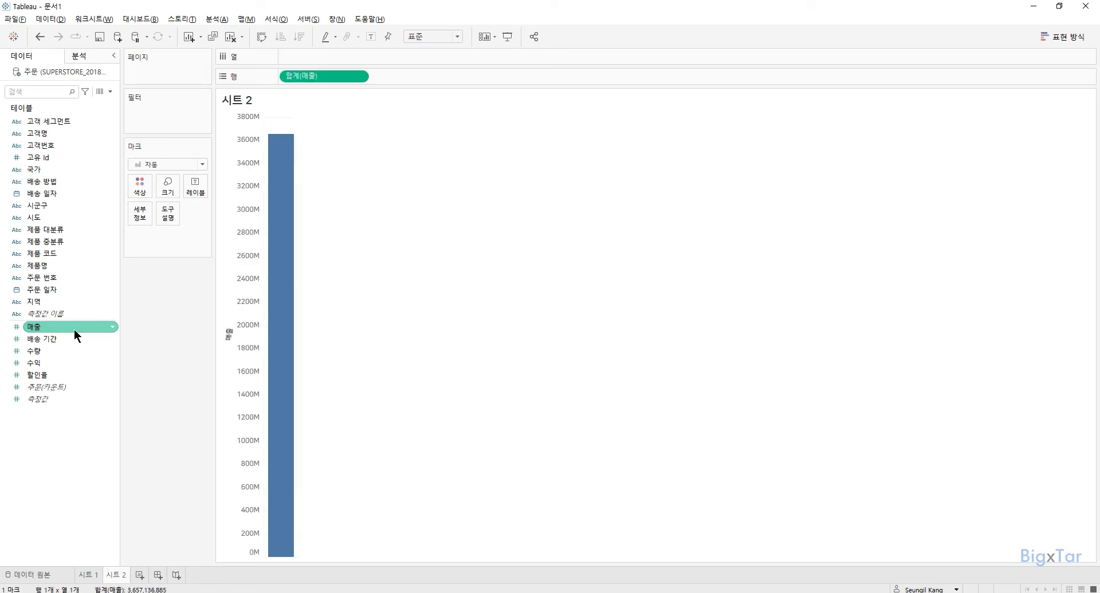
double_click(77, 289)
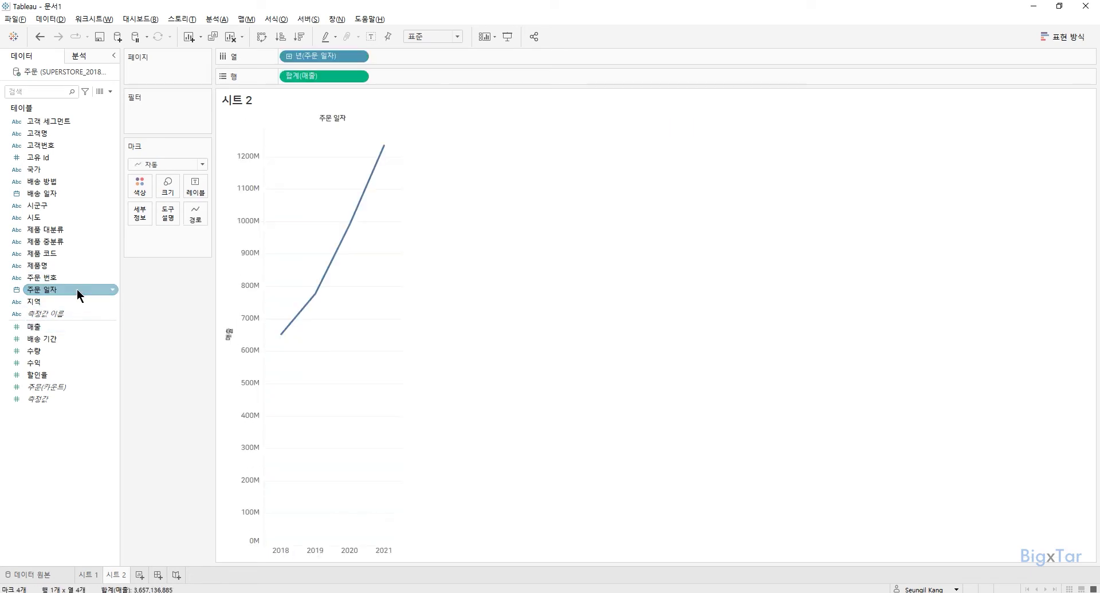
left_click(179, 165)
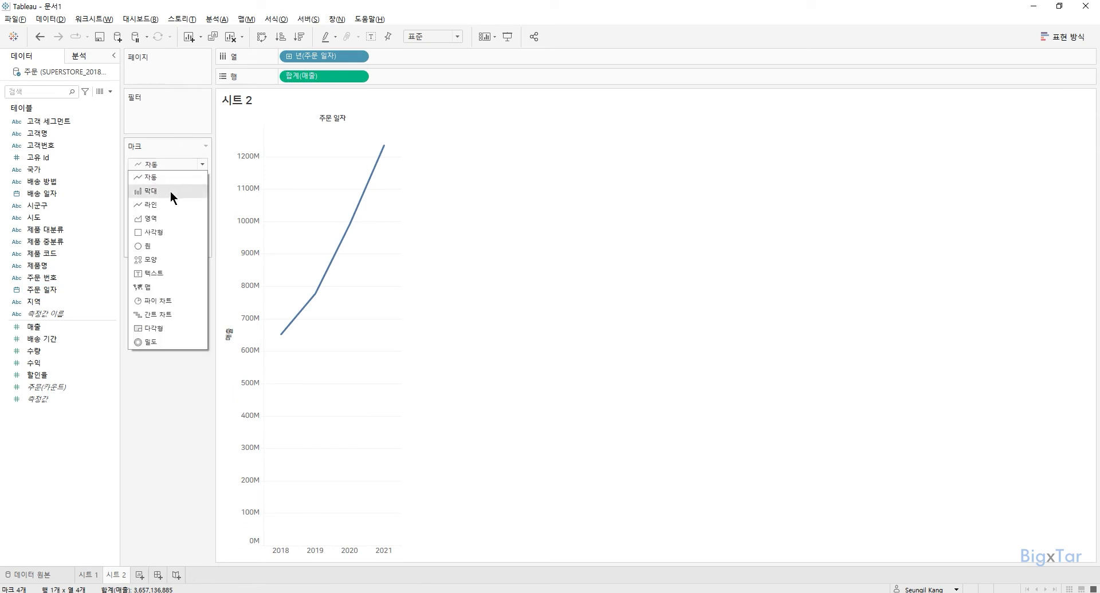
left_click(170, 191)
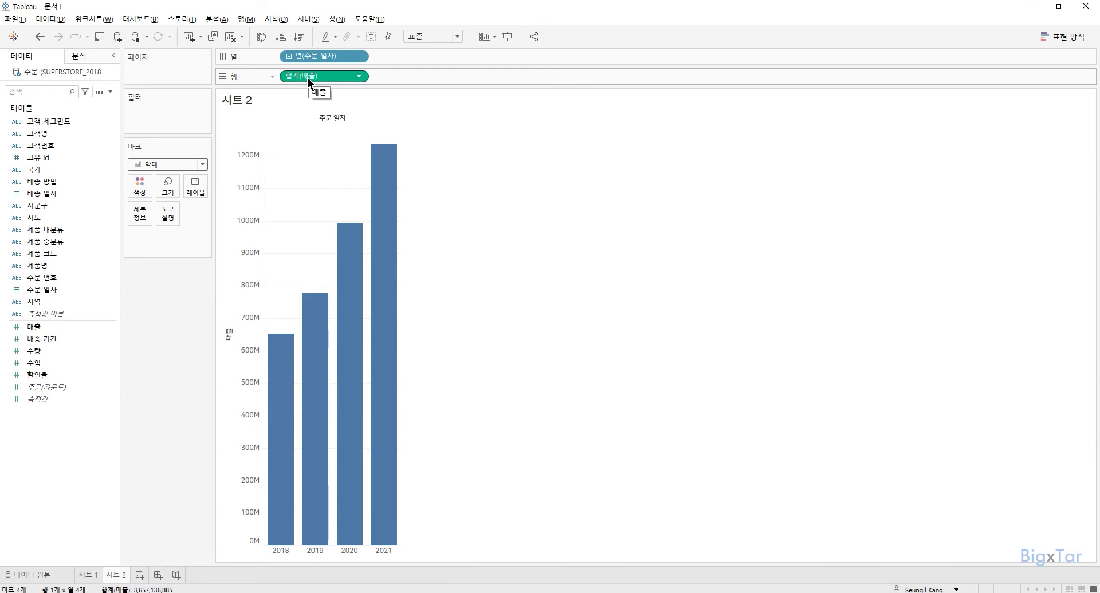
Duplicate 합계(매출) on the rows shelf and color only the first copy's bars by 고객 세그먼트.
left_click_drag(308, 78, 443, 73)
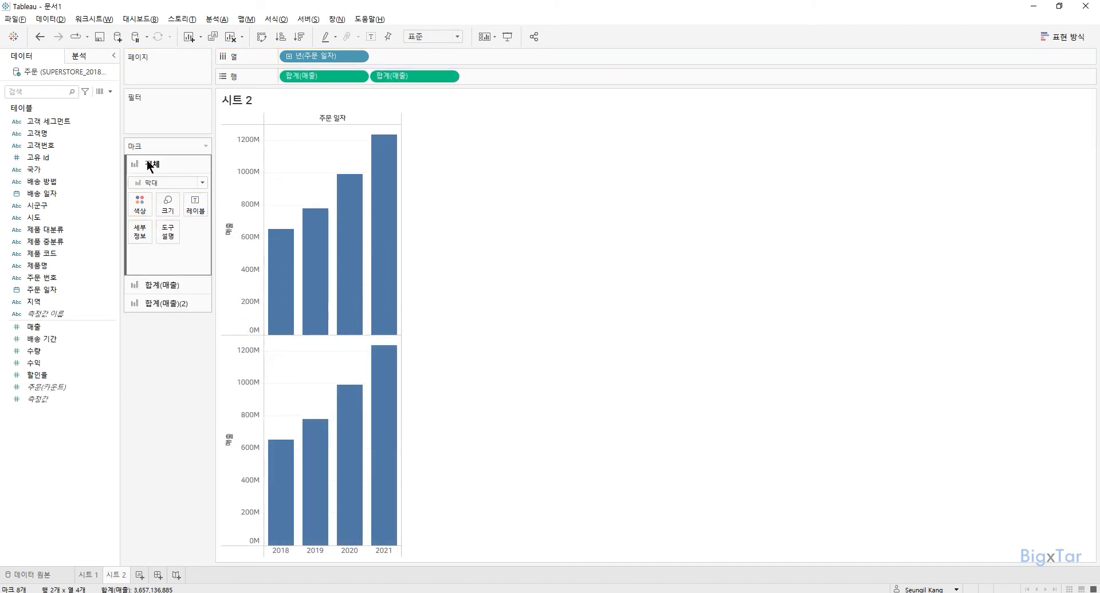
left_click(172, 285)
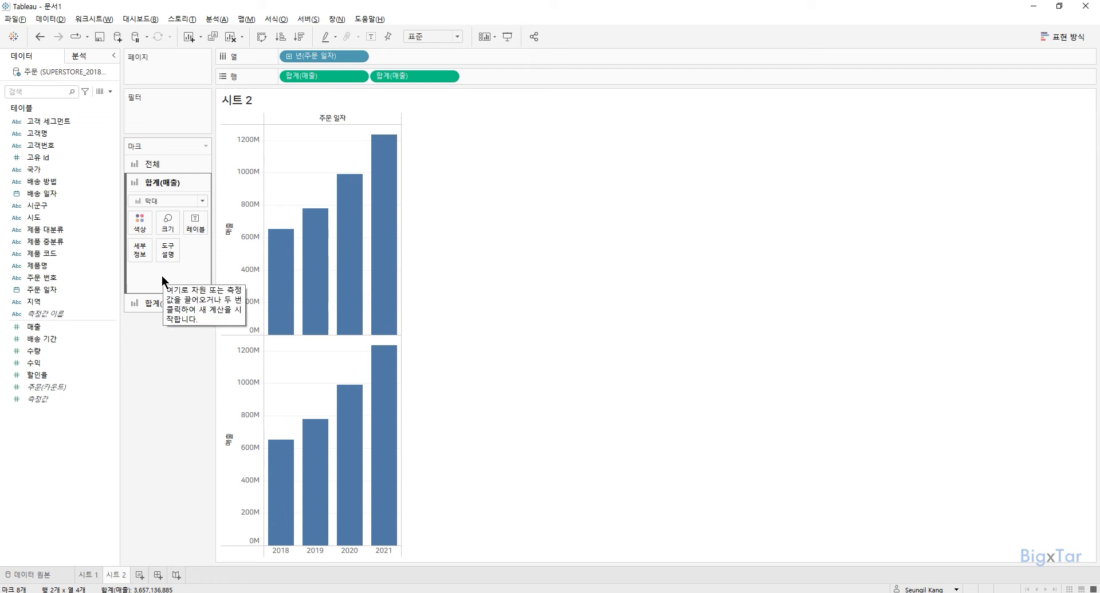
left_click_drag(68, 123, 140, 225)
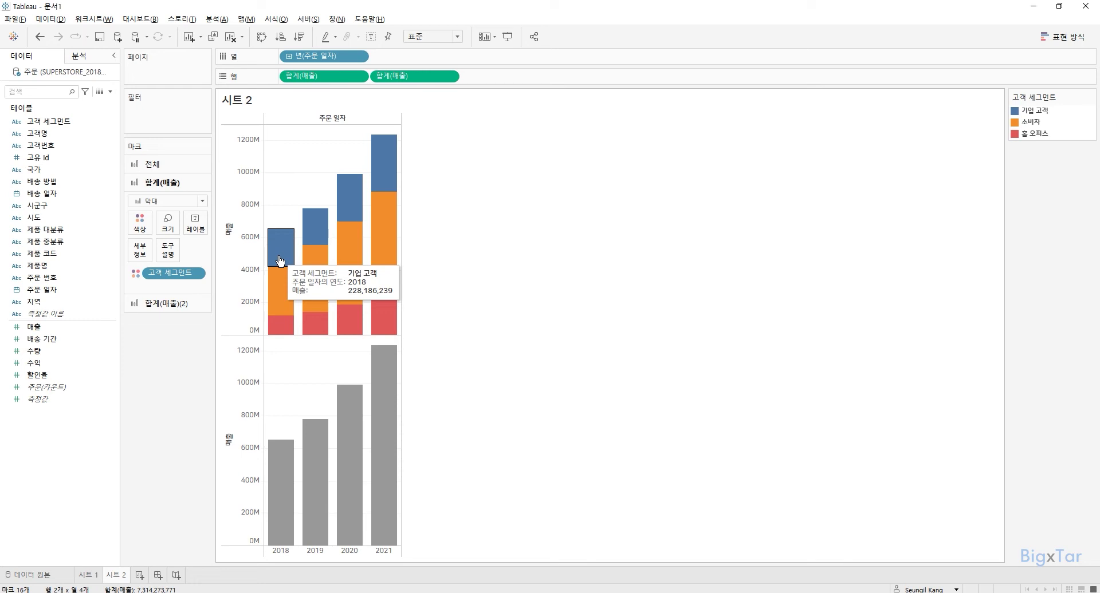
mouse_move(291, 332)
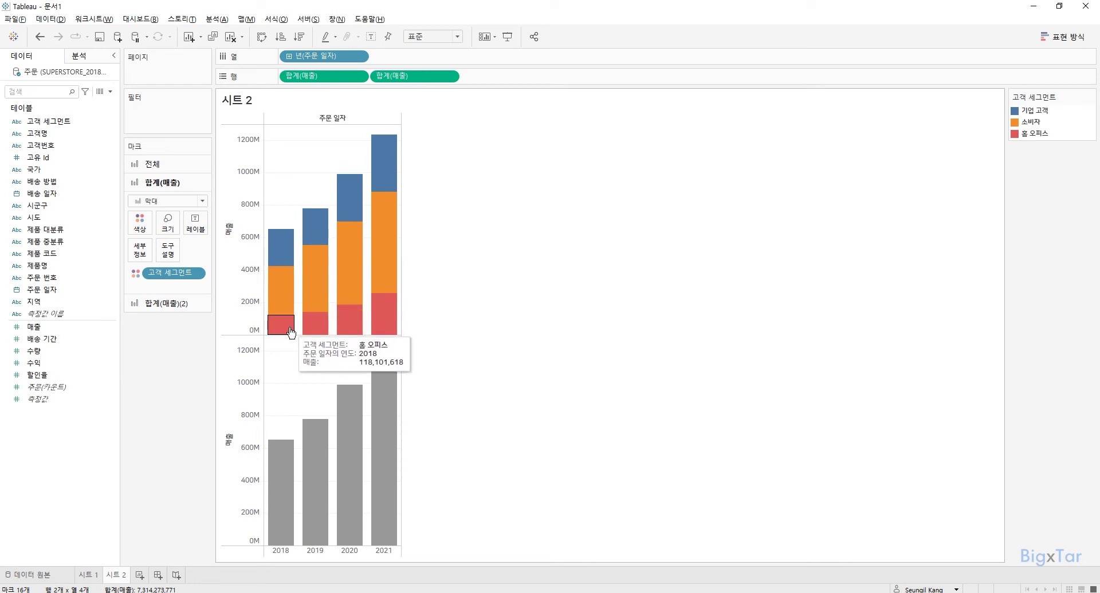
mouse_move(289, 258)
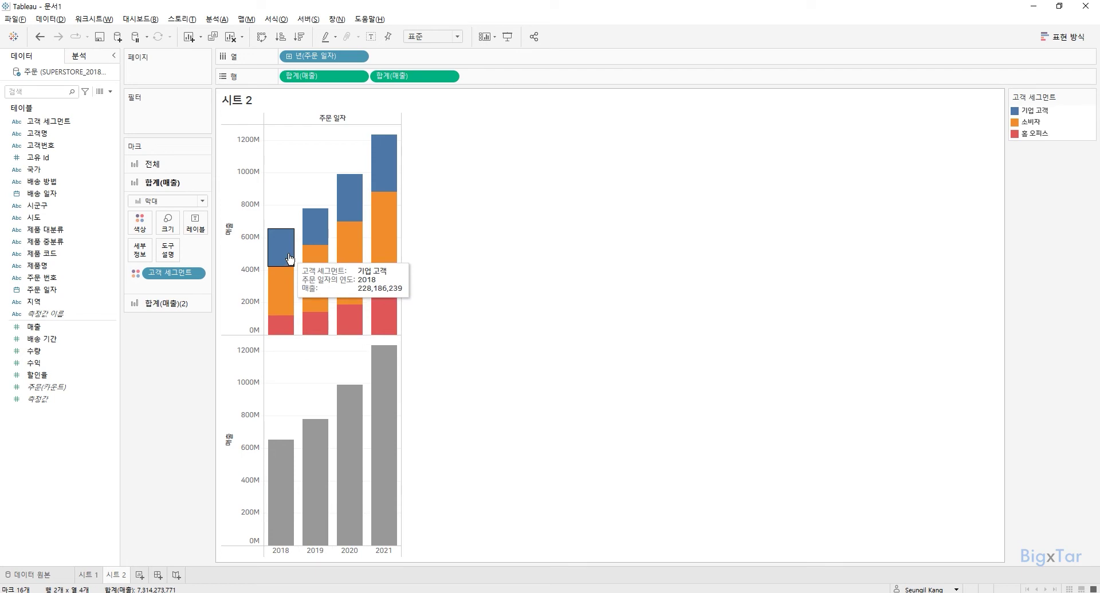
Sort the 고객 세그먼트 colors by field (필드), ascending (오름차순) on the sum (합계) of 매출.
left_click(196, 274)
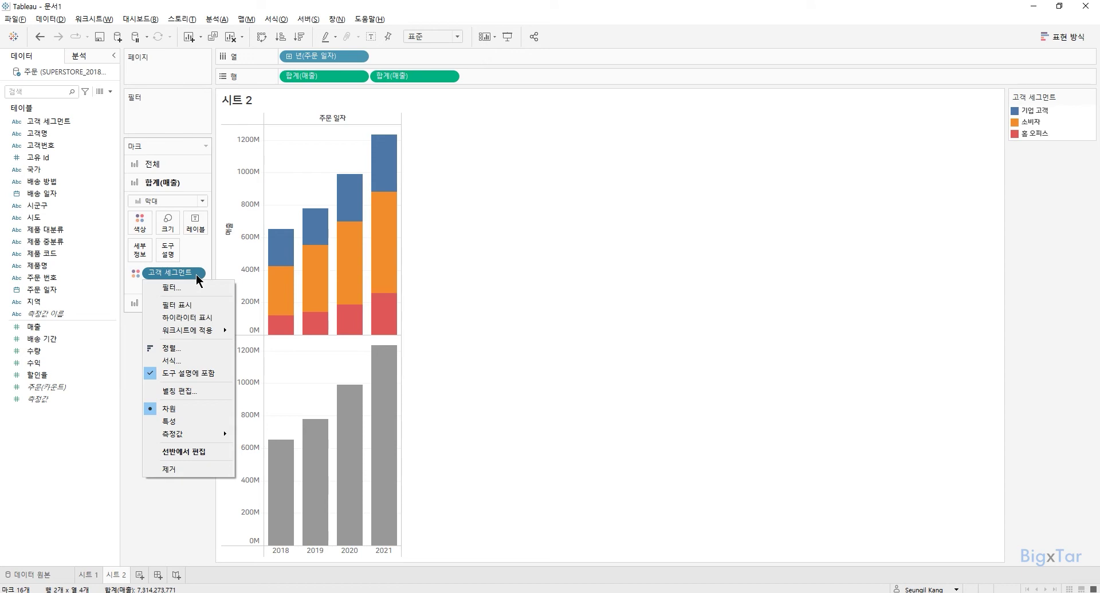
left_click(187, 351)
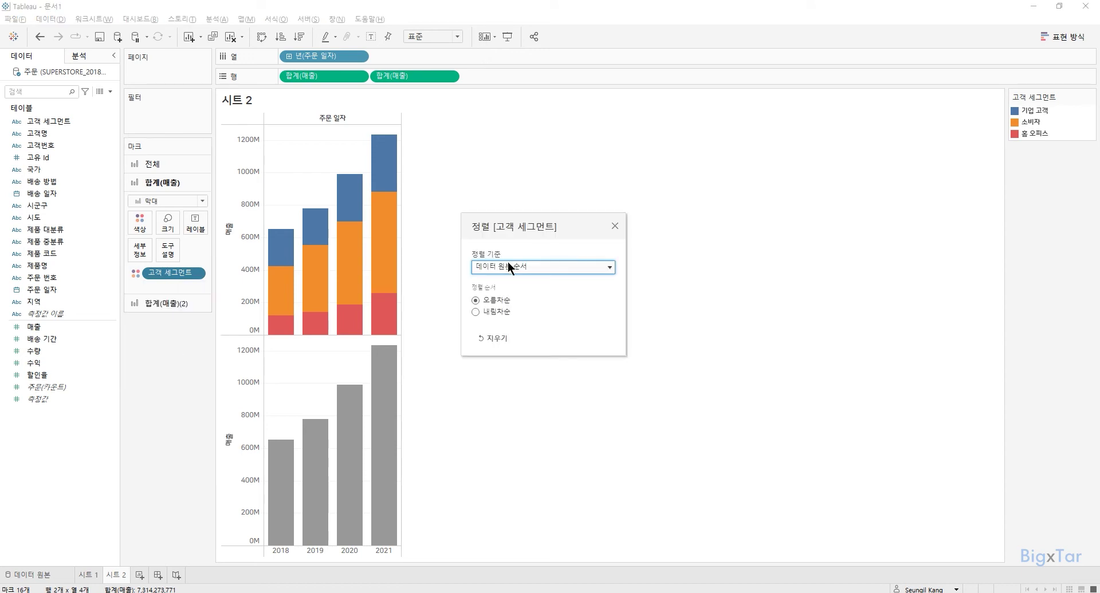
left_click(508, 265)
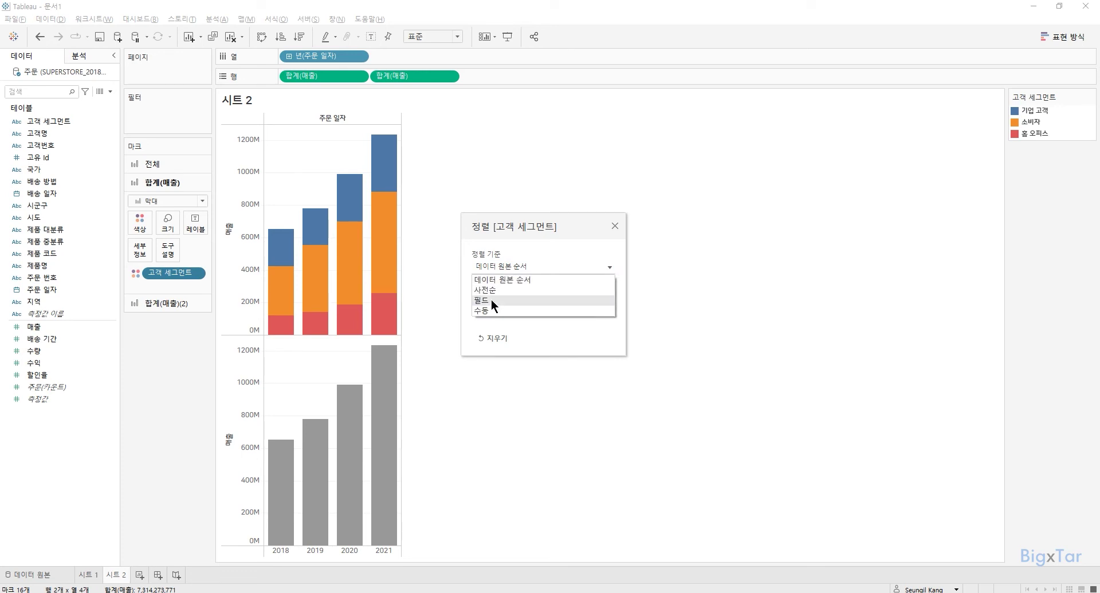
left_click(491, 300)
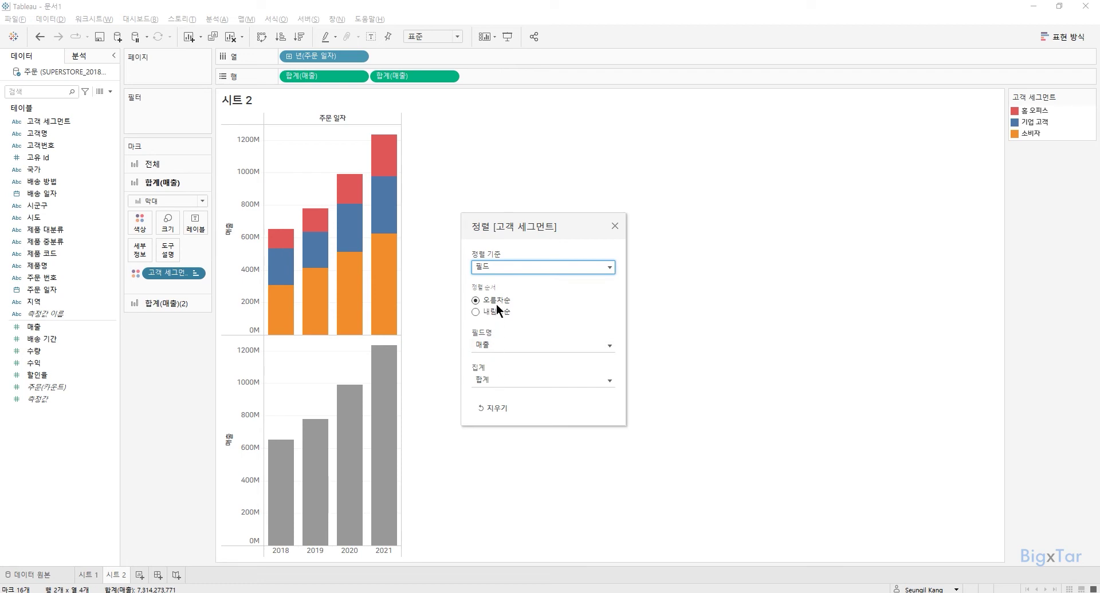
left_click(614, 226)
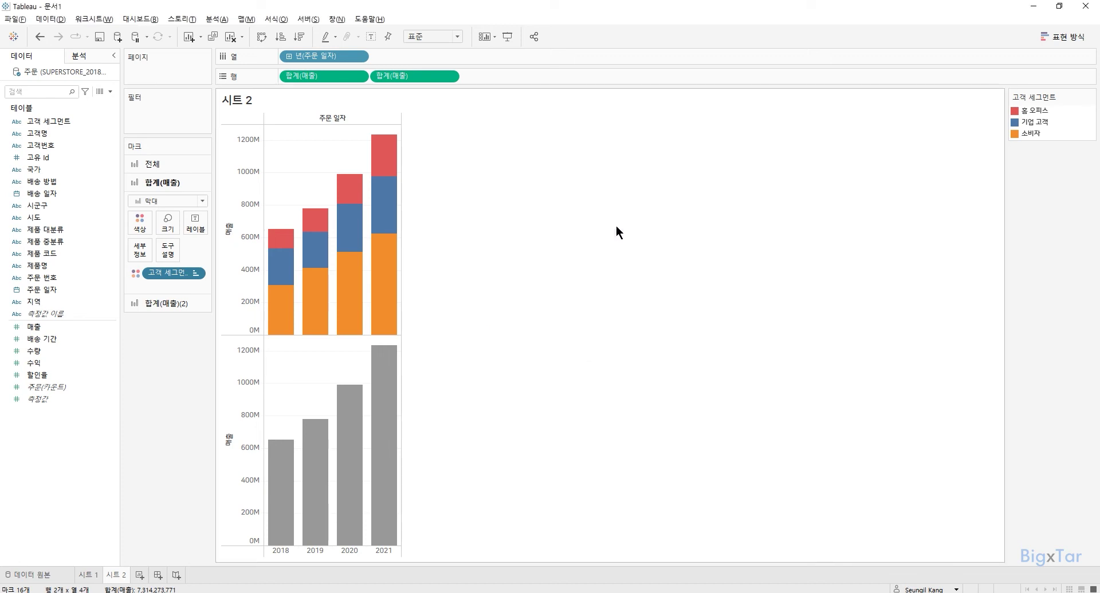
Set the second 합계(매출) field's mark type to 간트 차트.
left_click(193, 304)
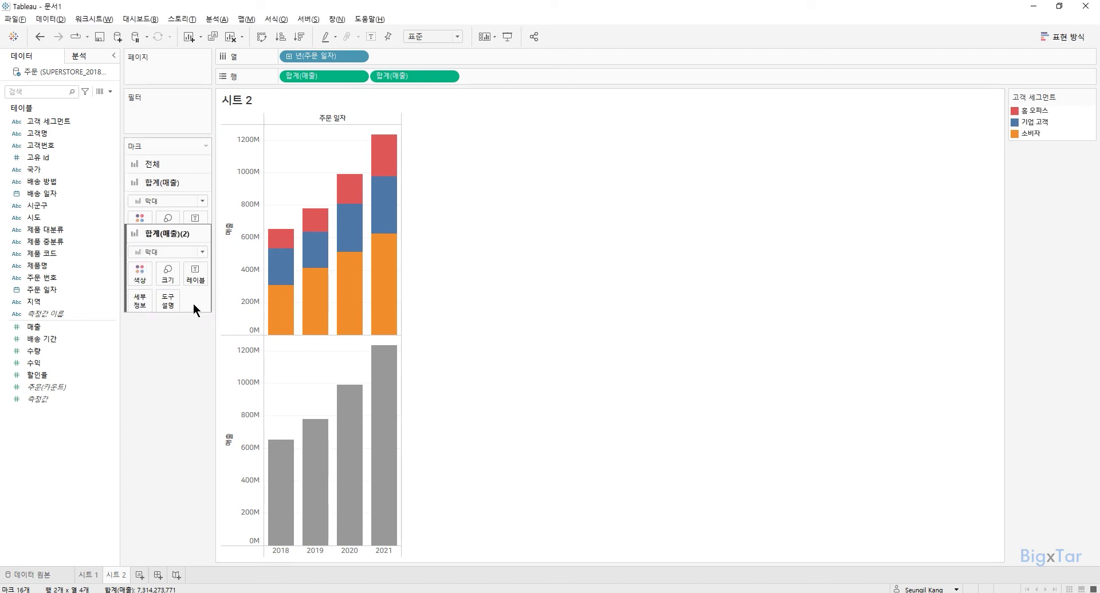
left_click(171, 221)
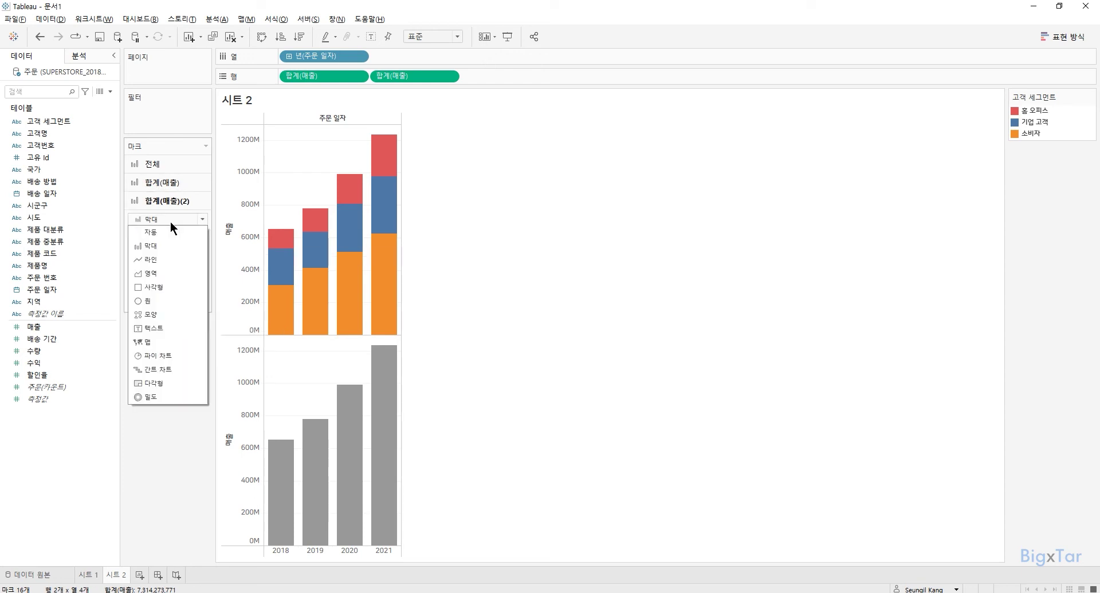
left_click(166, 369)
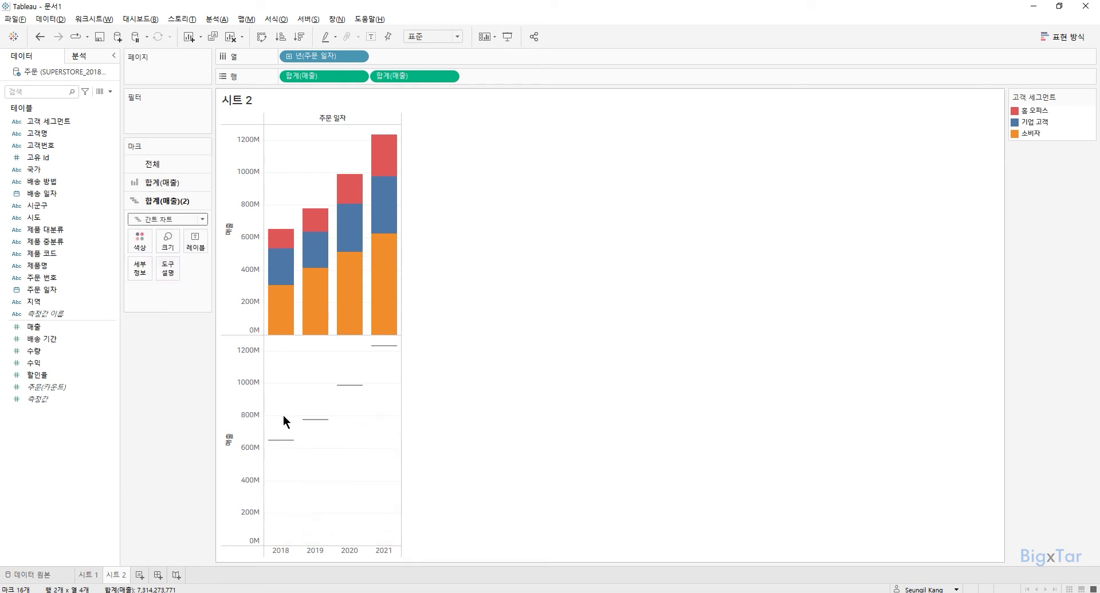
Combine the two 합계(매출) fields into a dual axis (이중 축) chart.
mouse_move(288, 238)
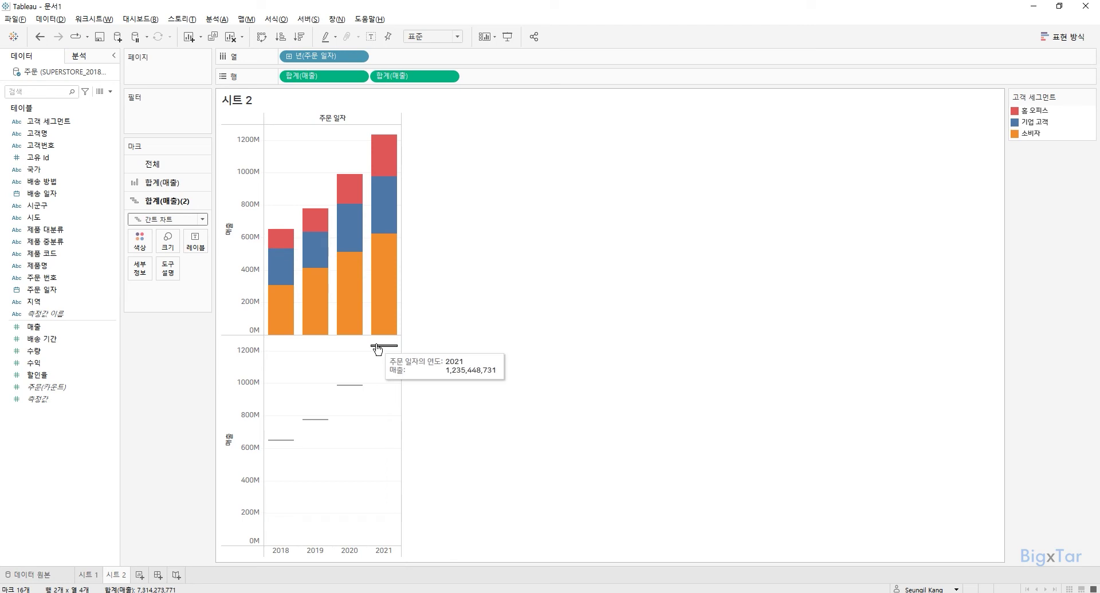
left_click(450, 78)
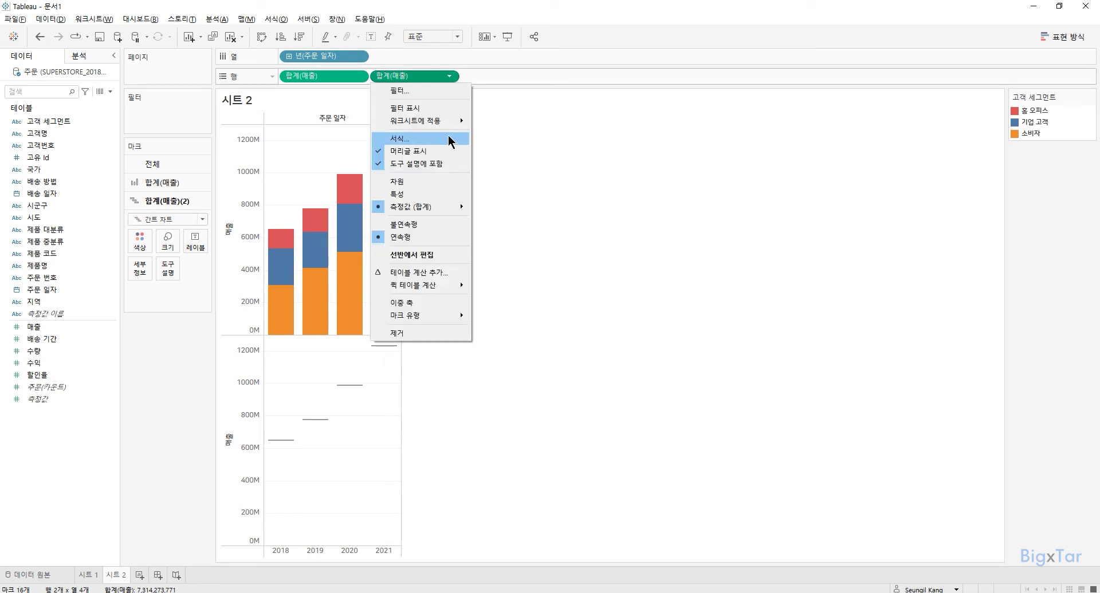
left_click(432, 305)
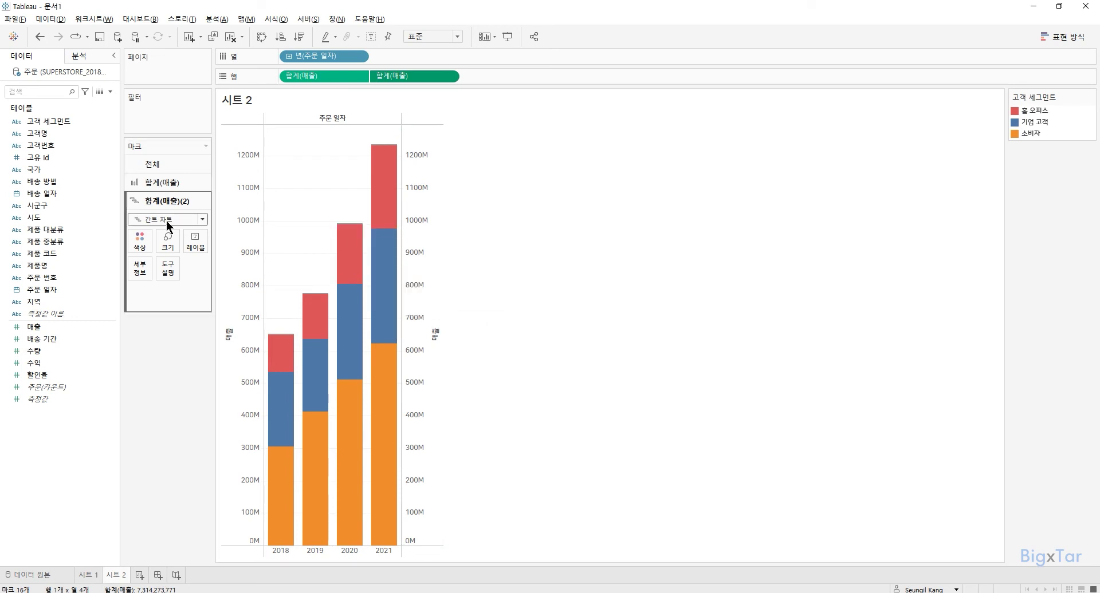
Color the Gantt marks white and fit the chart to the entire view (전체 보기).
left_click(139, 241)
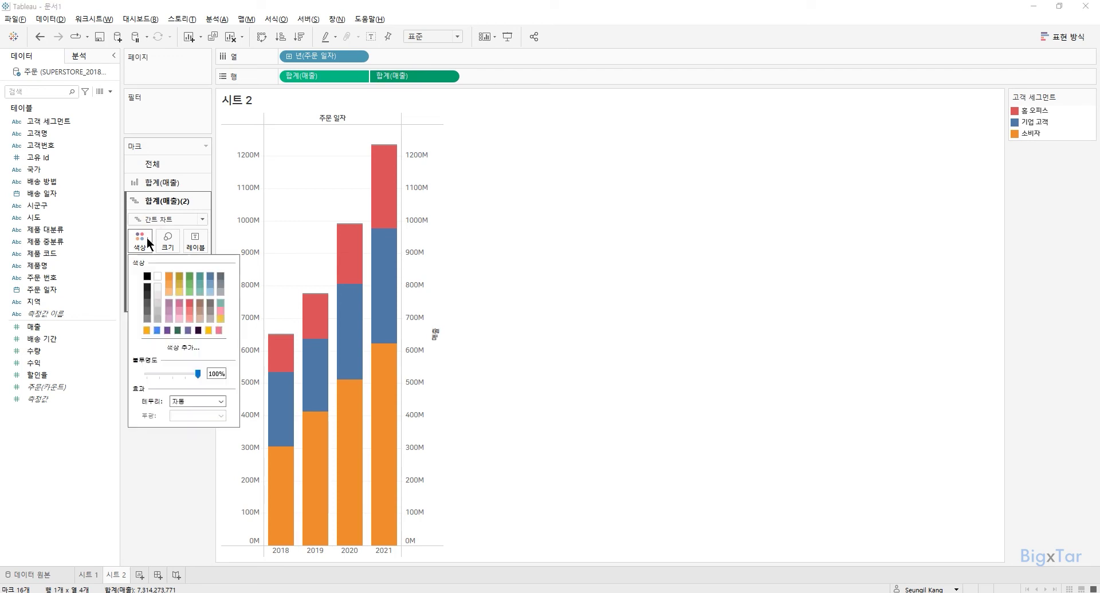
left_click(159, 276)
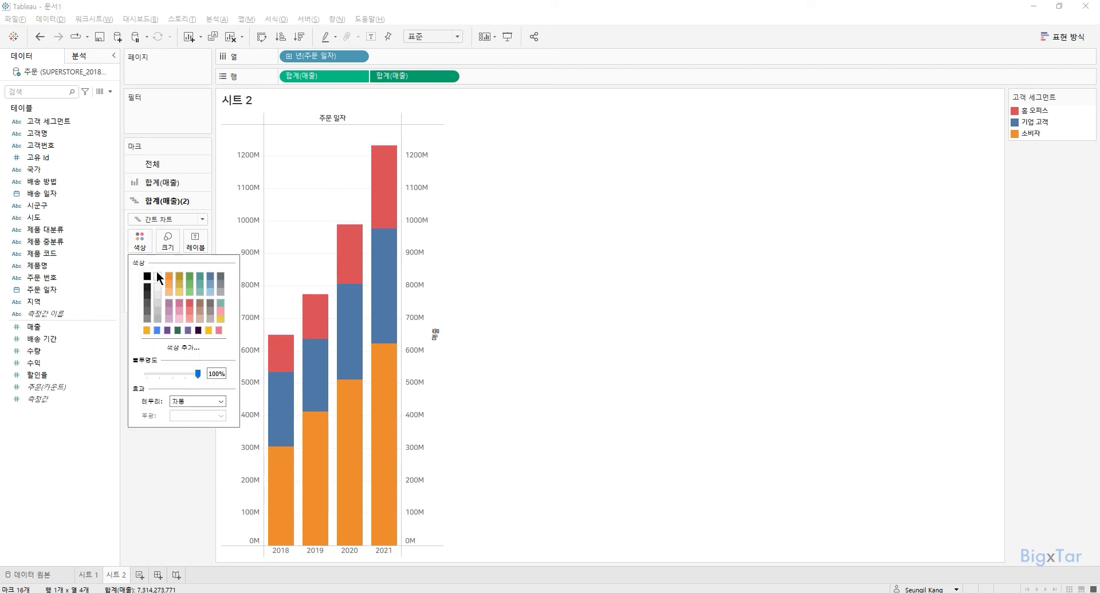
left_click(424, 36)
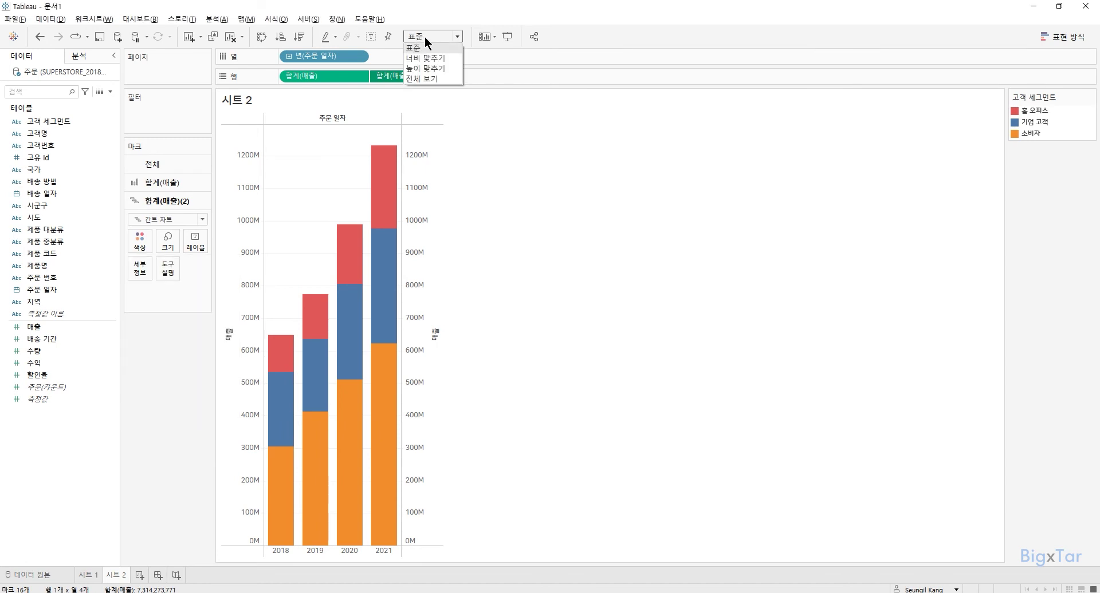
left_click(431, 78)
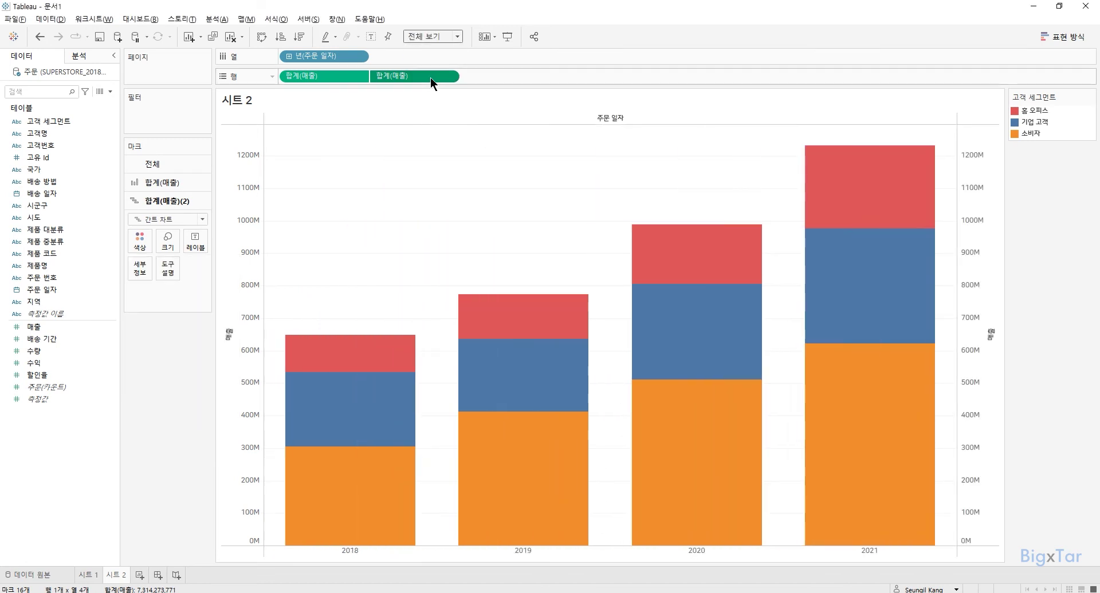
Label both the Gantt marks and the bars with 매출, and synchronize the dual axes (축 동기화).
mouse_move(296, 335)
left_click_drag(34, 328, 198, 243)
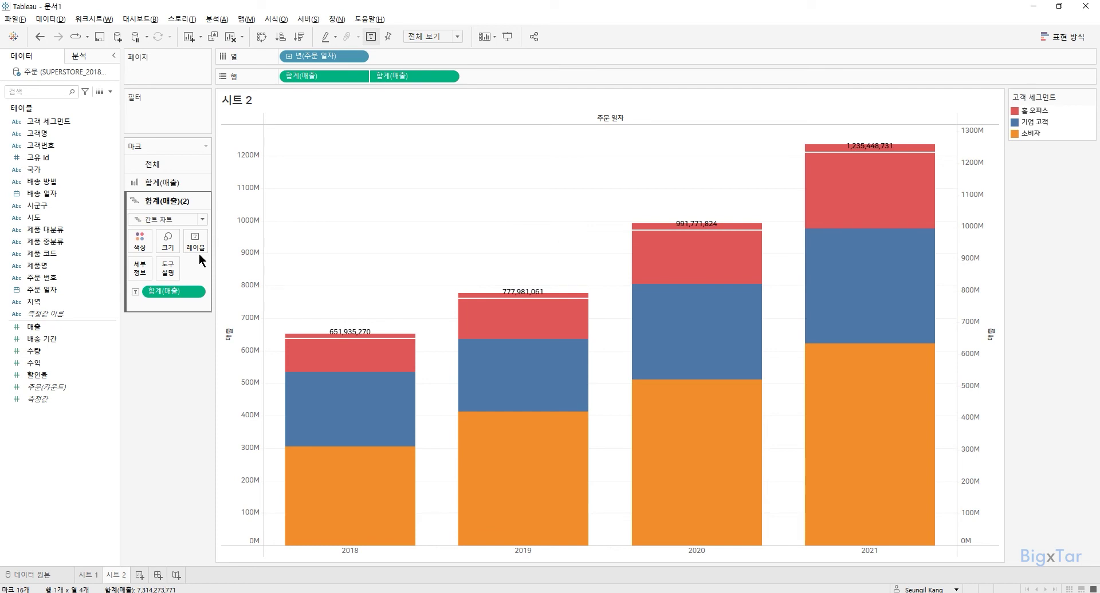
left_click(178, 182)
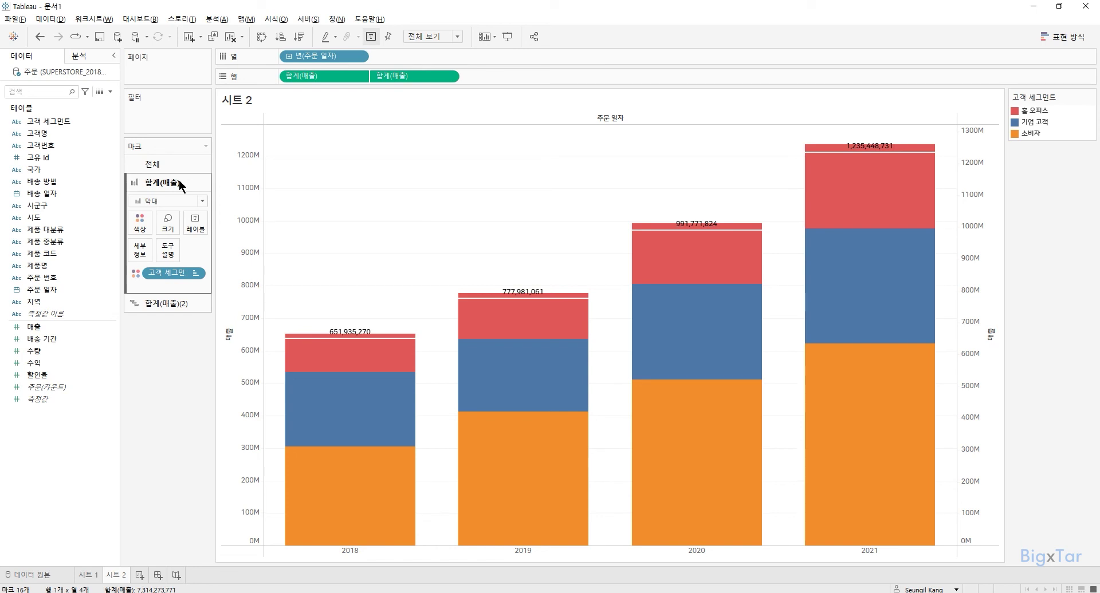
left_click_drag(41, 326, 195, 227)
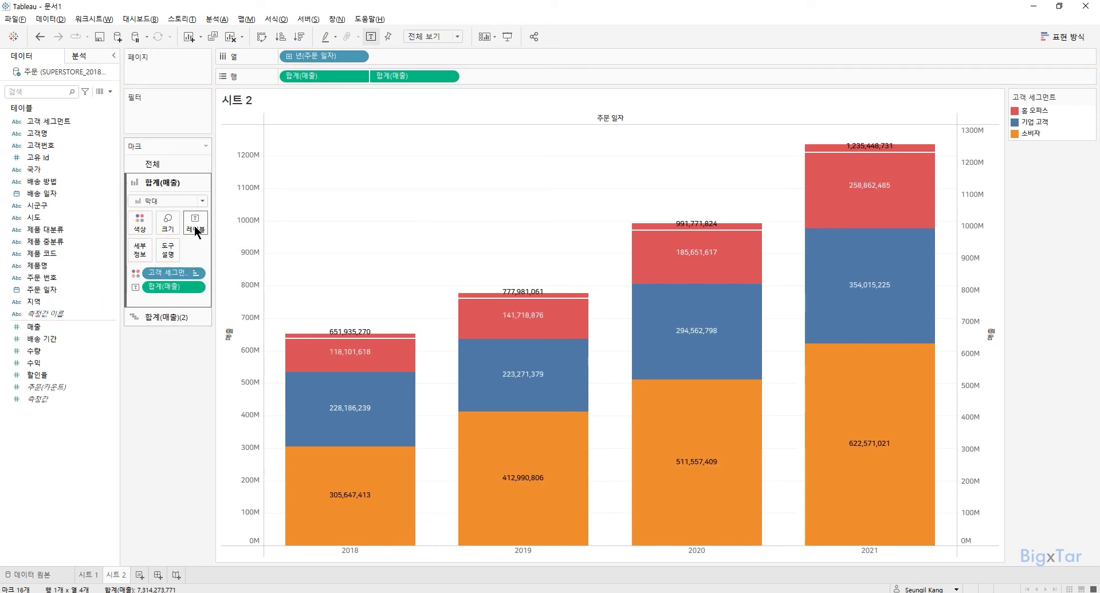
right_click(245, 192)
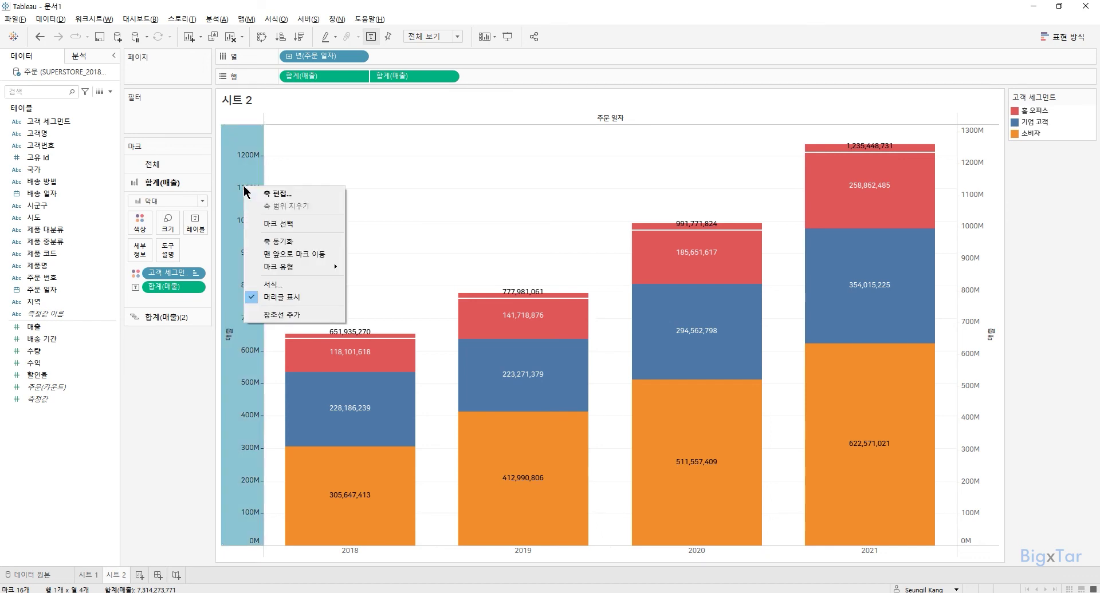
left_click(274, 242)
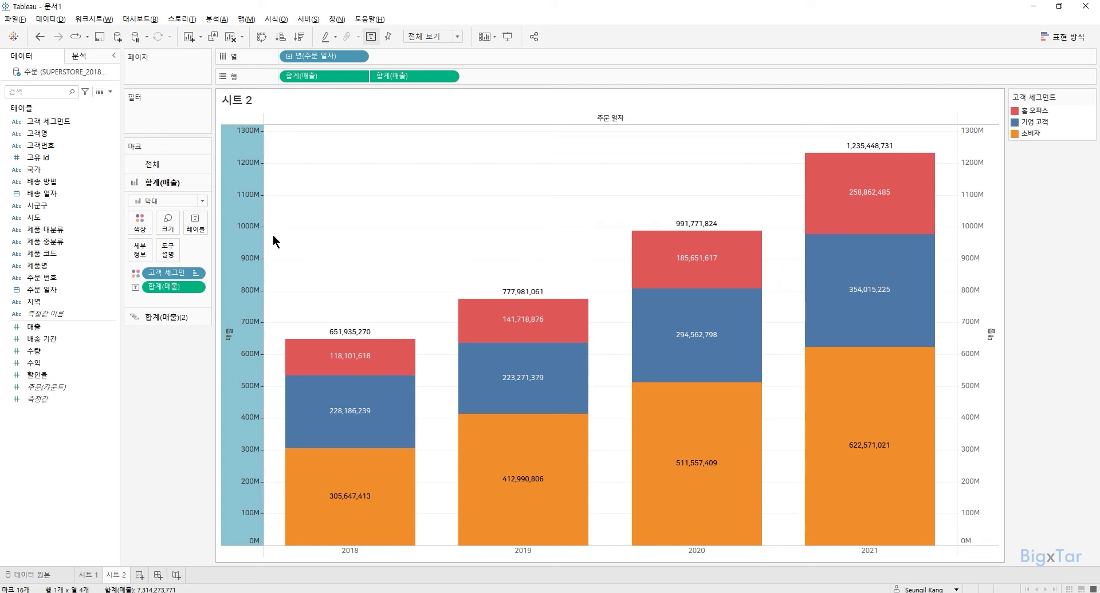
Examine the segment values in the stacked bars and compare the selected 2019 segments' sum with the label above the bar.
mouse_move(501, 305)
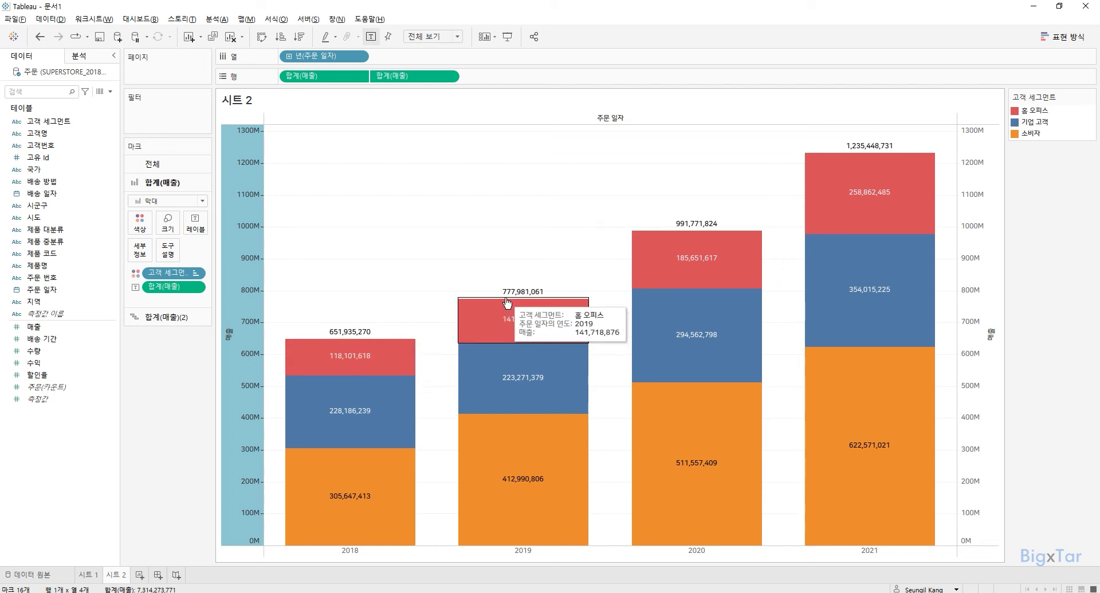
mouse_move(651, 236)
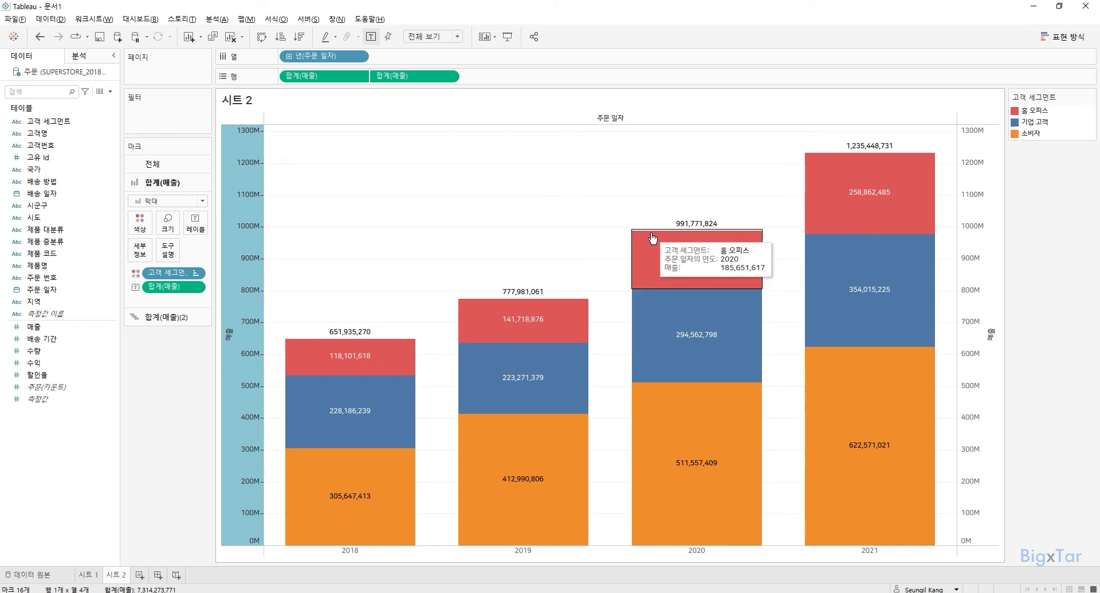
mouse_move(531, 387)
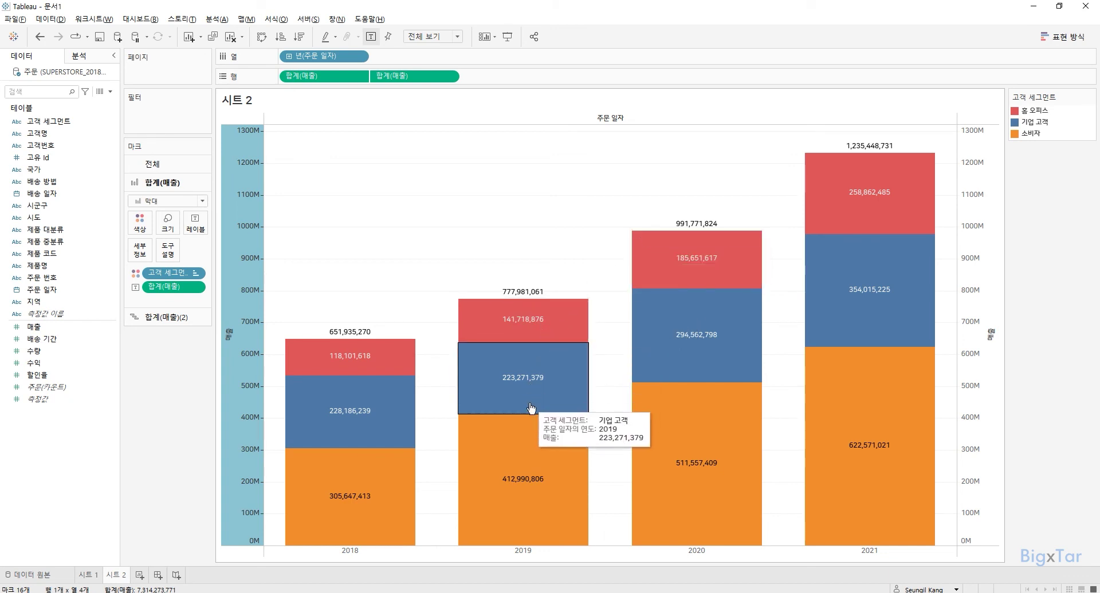
mouse_move(529, 452)
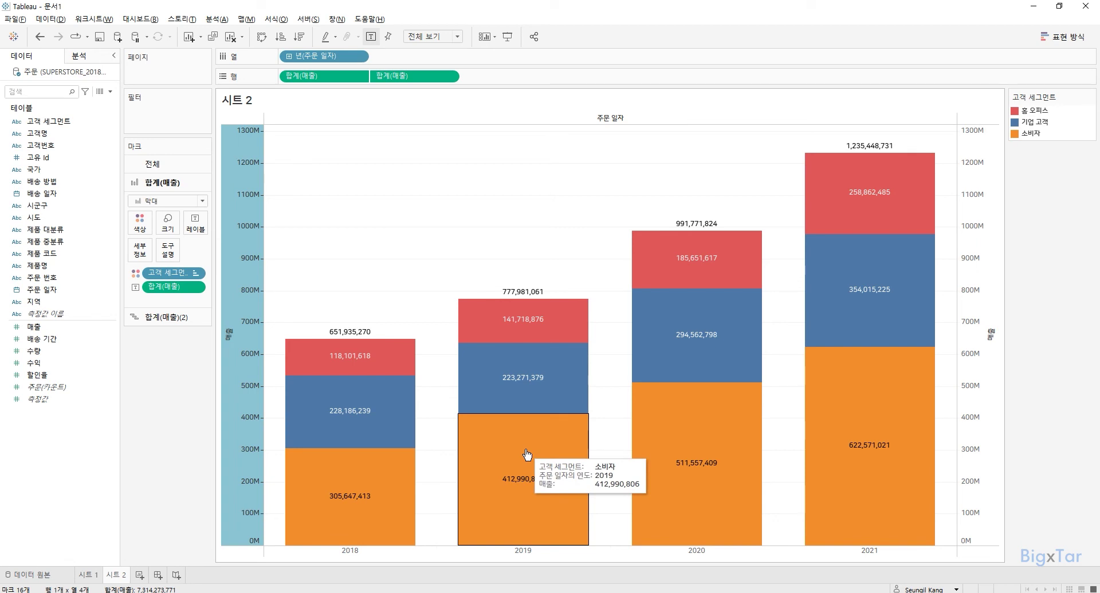
mouse_move(499, 338)
left_click_drag(496, 321, 539, 484)
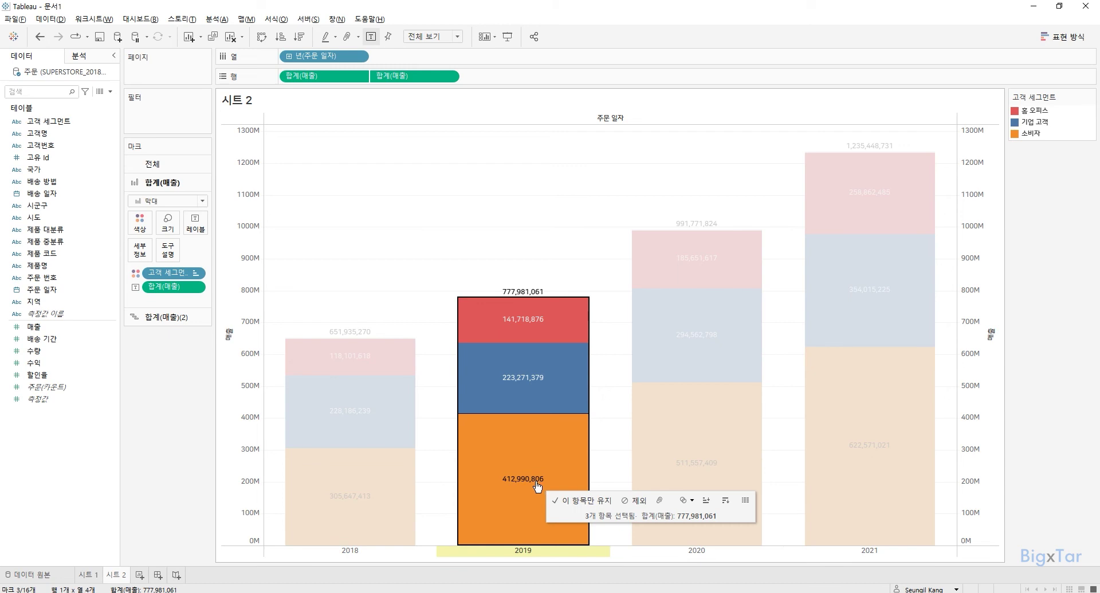
mouse_move(525, 297)
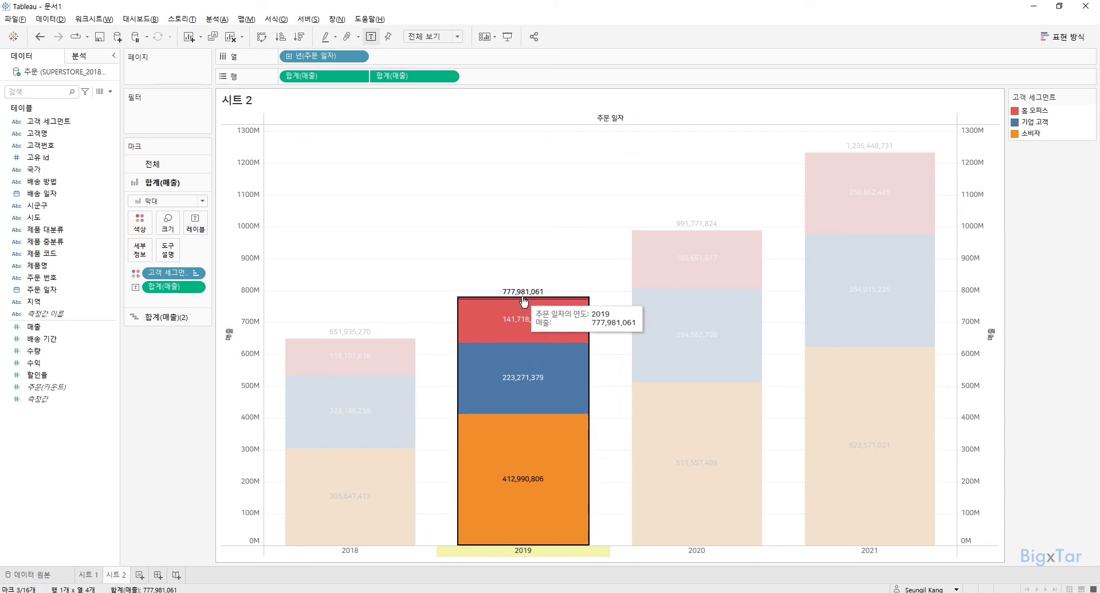
left_click(455, 250)
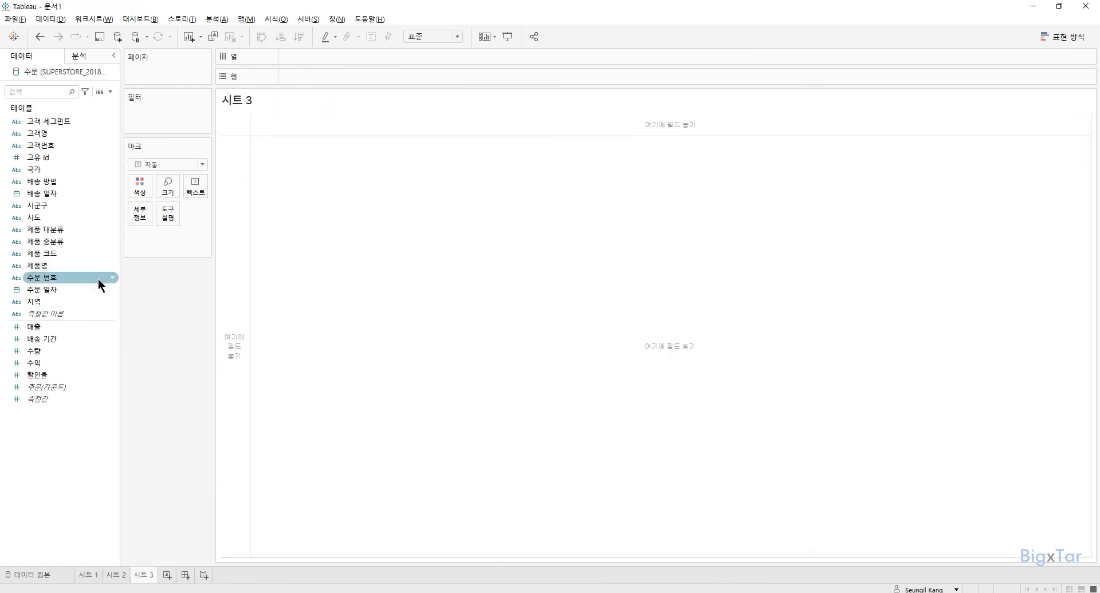
Build a line chart of 매출 by continuous quarter (분기) of 주문 일자 on 시트 3.
left_click(90, 290)
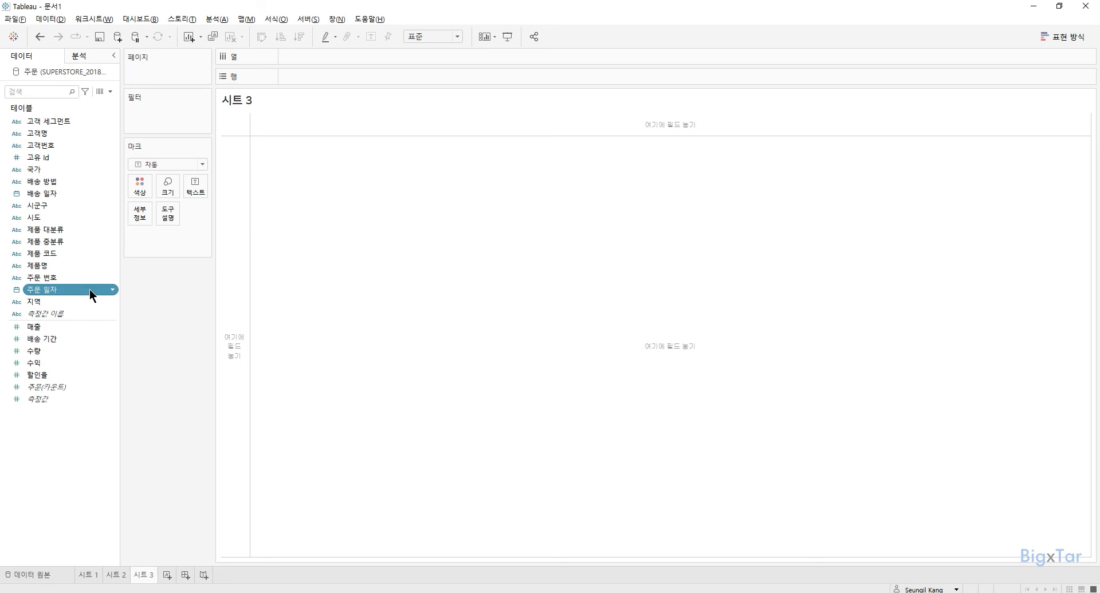
left_click_drag(87, 289, 369, 56)
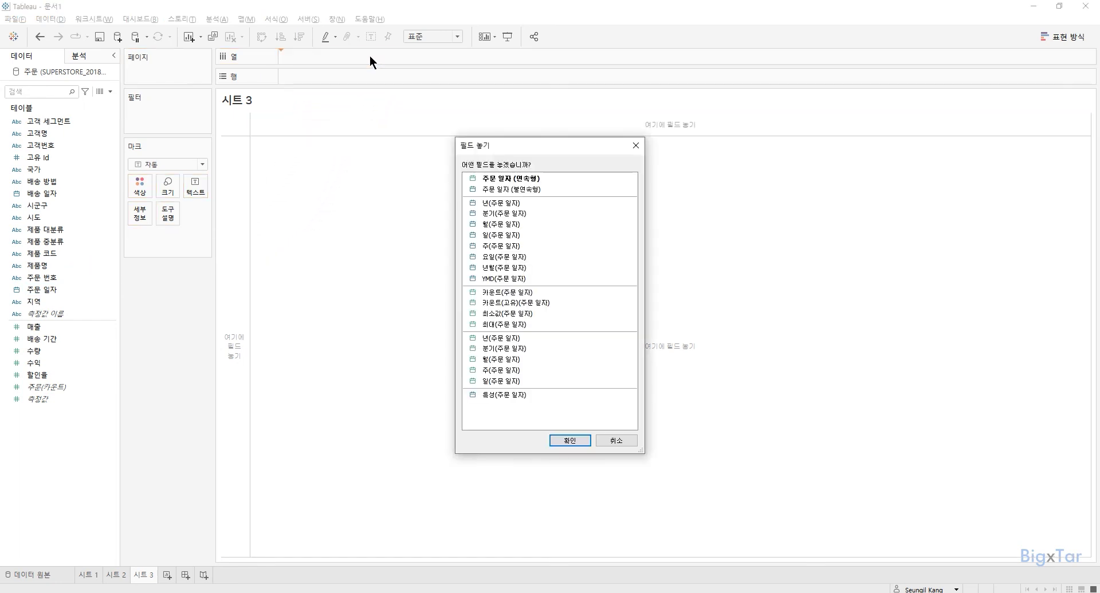
double_click(514, 348)
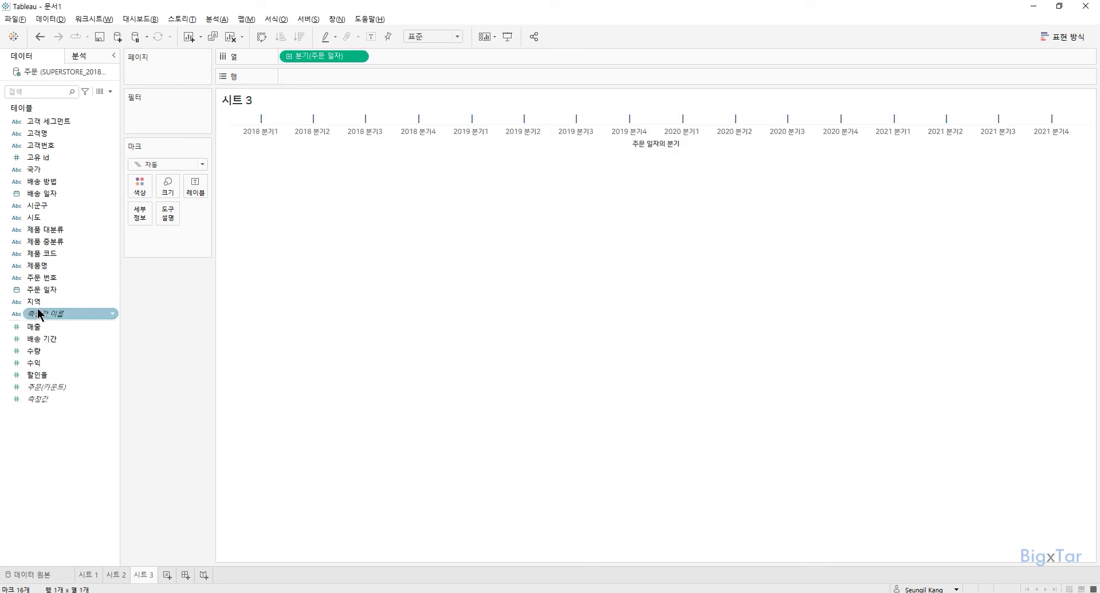
double_click(41, 329)
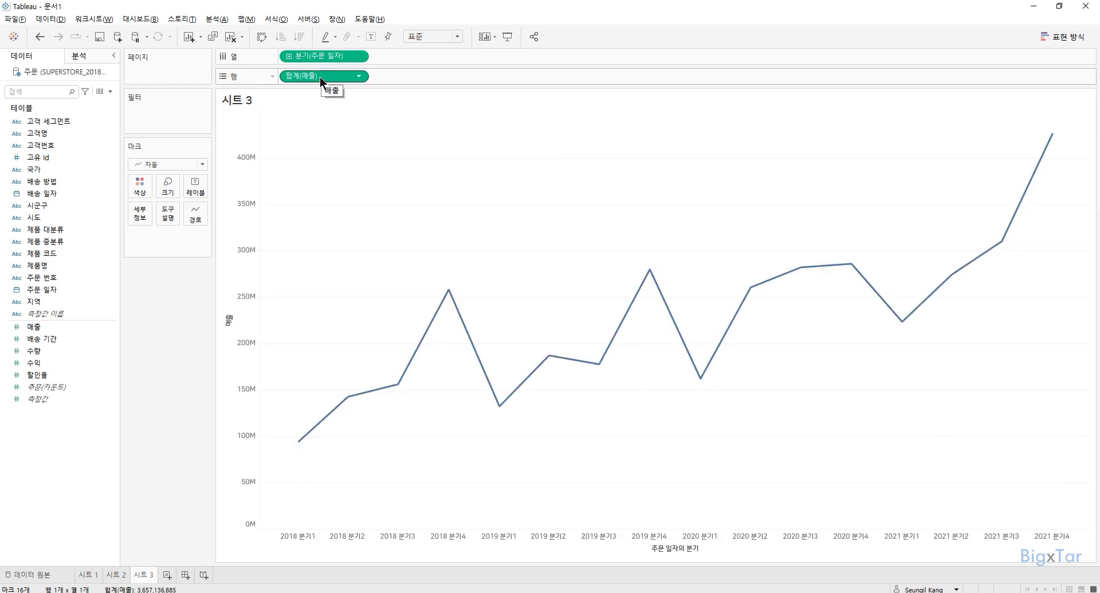
Duplicate 합계(매출) on the rows shelf and set the first copy's mark type to area (영역).
left_click_drag(317, 77, 428, 77)
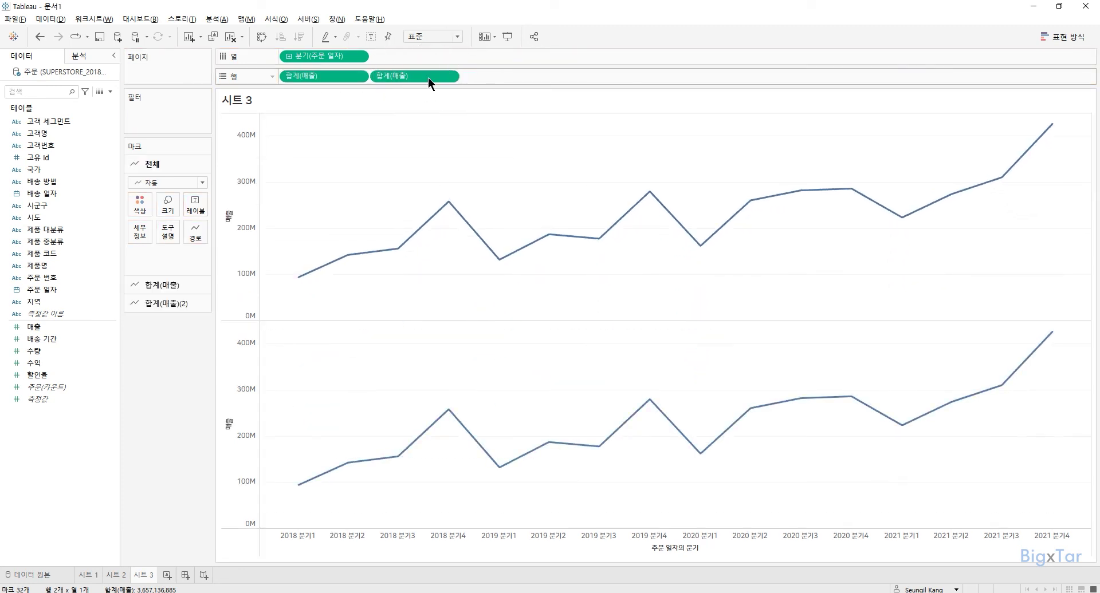
left_click(181, 283)
left_click(176, 204)
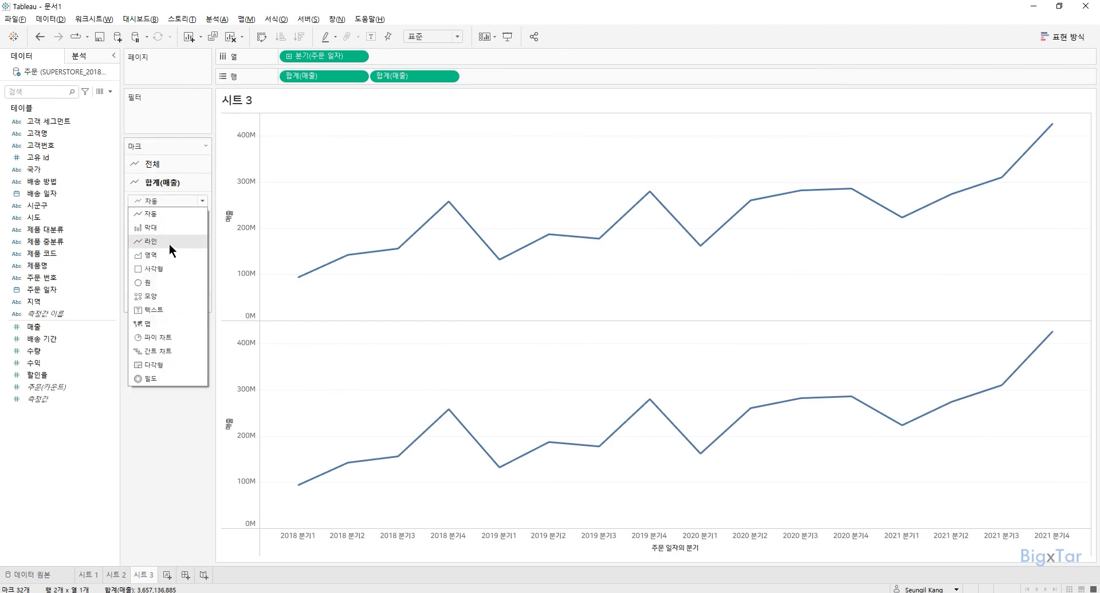
left_click(164, 254)
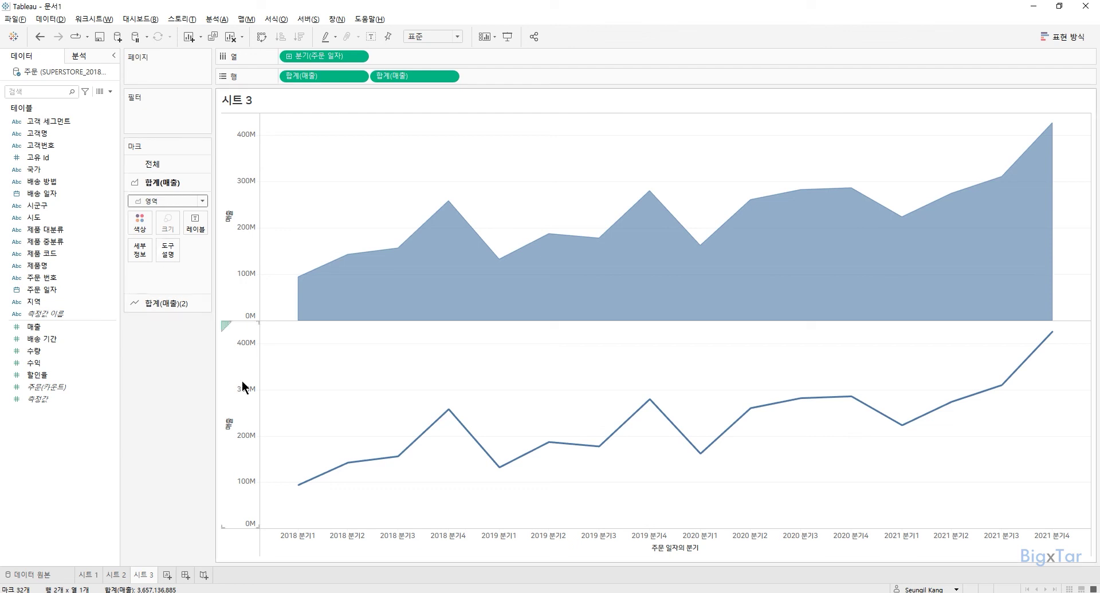
Combine the quarterly area and line charts of 매출 into a dual axis (이중 축).
mouse_move(298, 277)
mouse_move(650, 200)
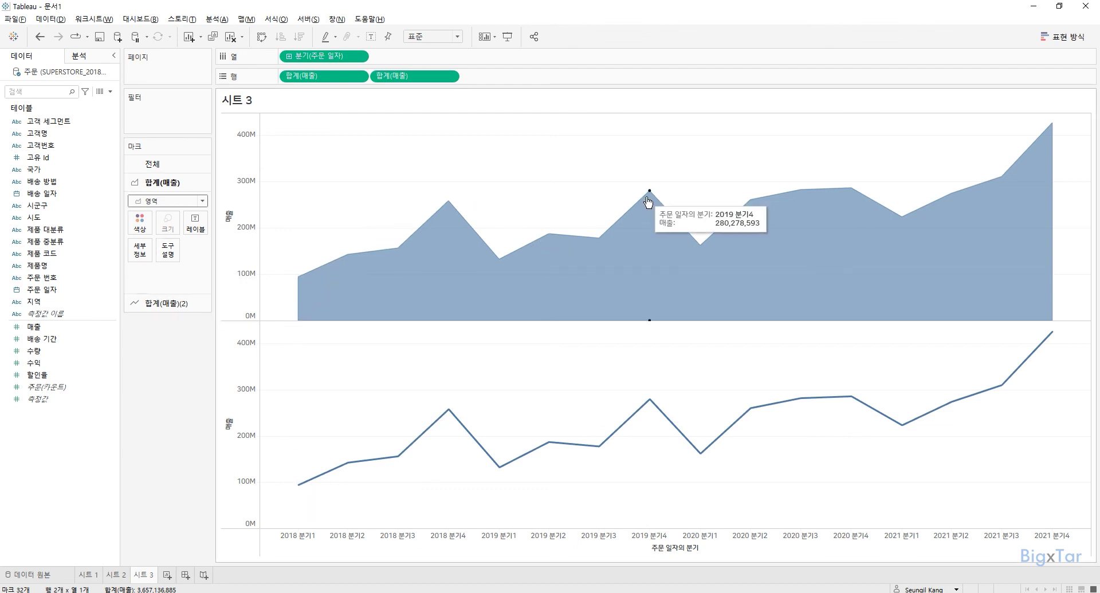
left_click(449, 76)
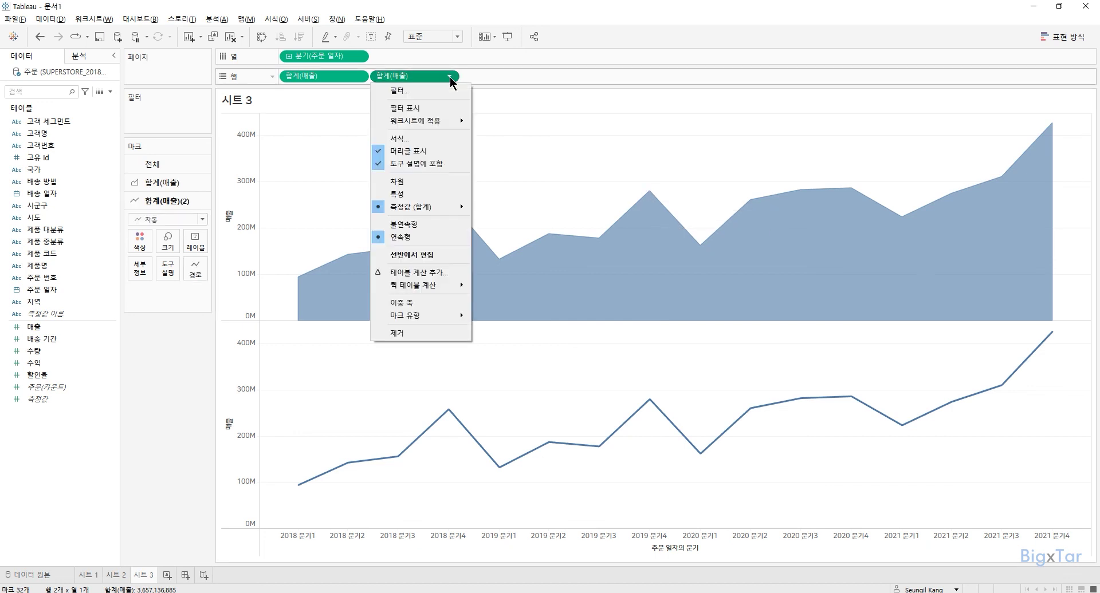
left_click(445, 307)
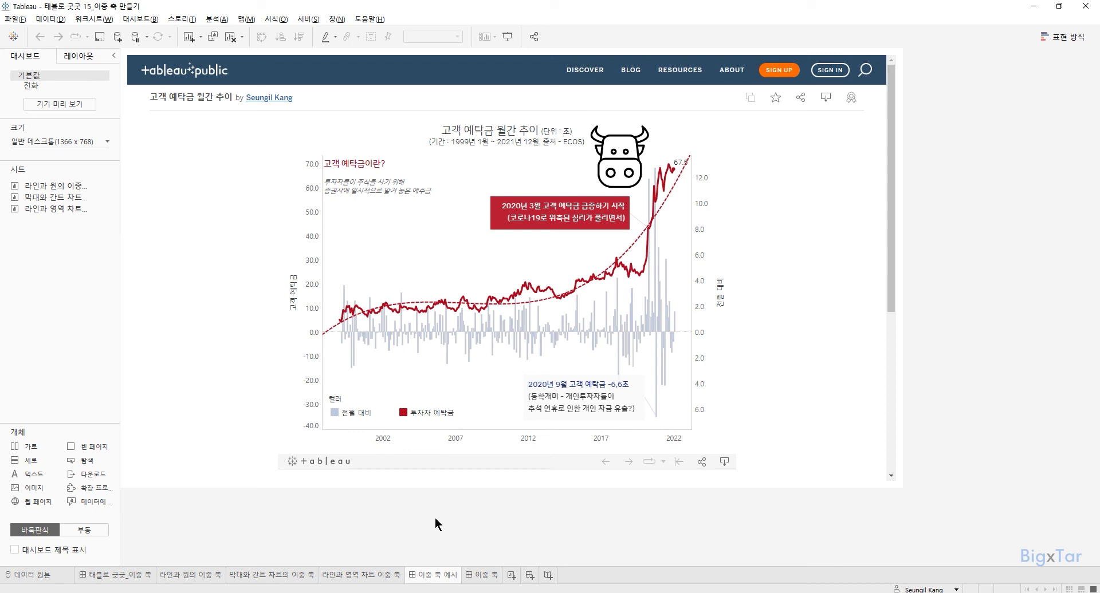
Examine the 고객 예탁금 월간 추이 chart and its two vertical axes on the 이중 축 예시 dashboard.
mouse_move(359, 309)
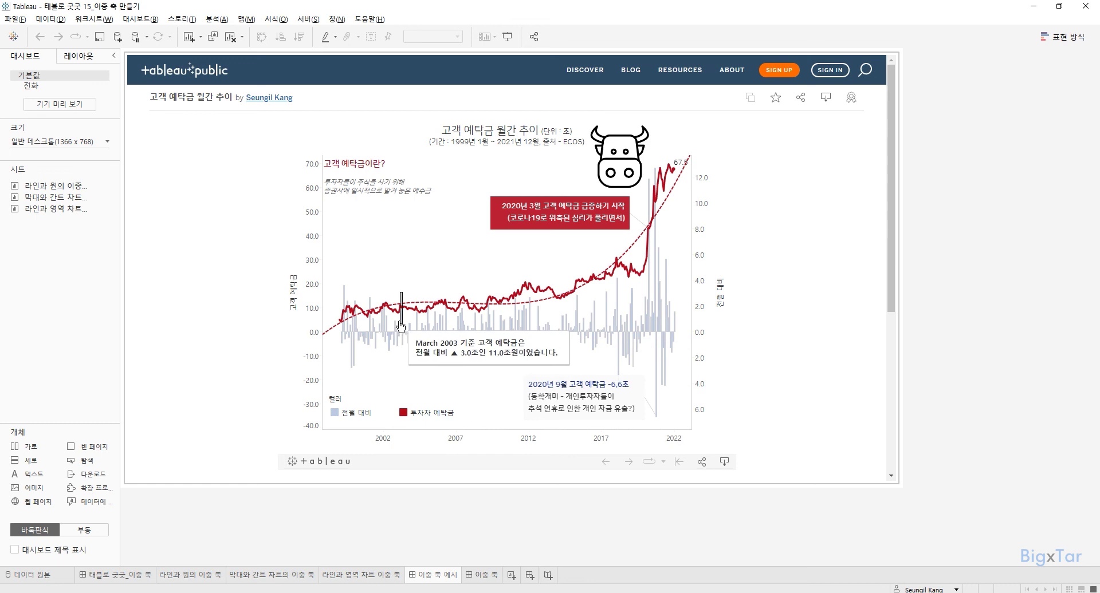
left_click(310, 211)
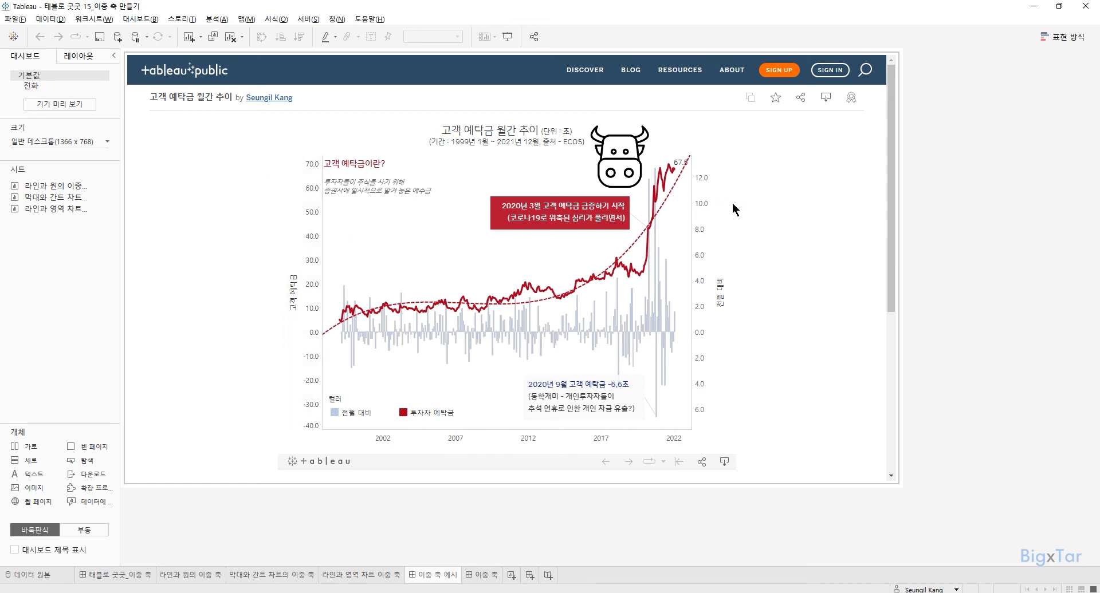
left_click(711, 207)
left_click(713, 210)
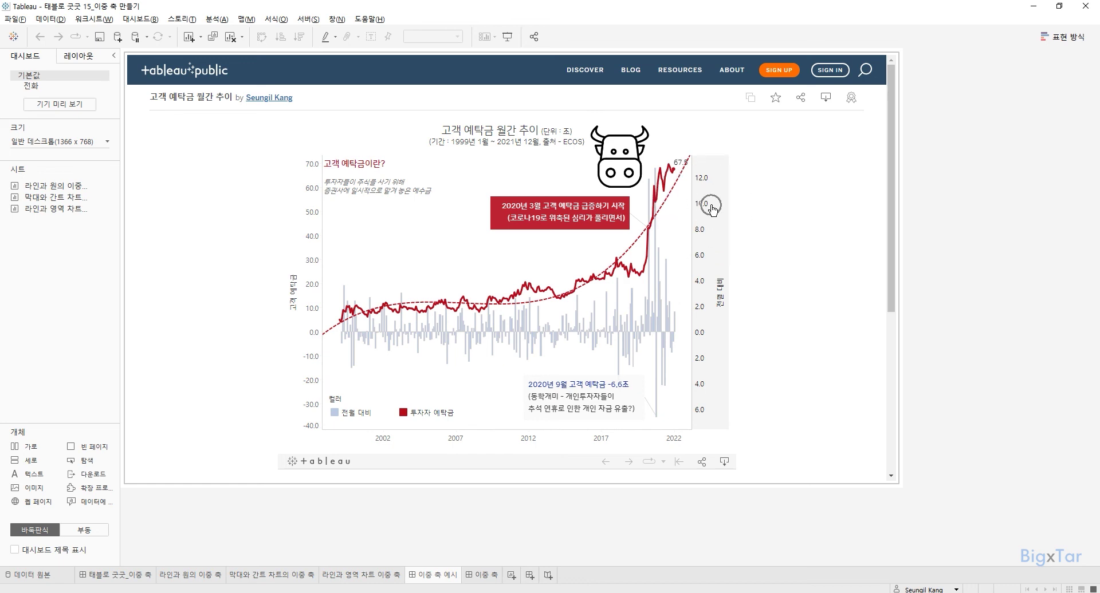